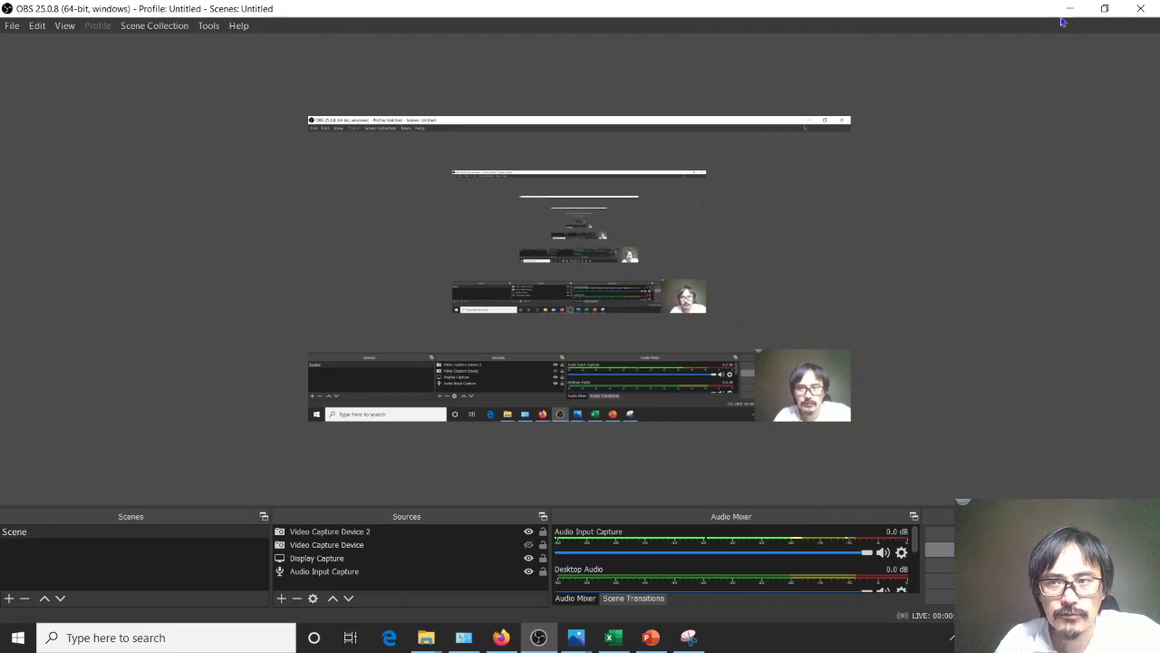
Step: Switch to the Excel workbook and sketch a beaker with the purple pen below the problem, around cells E8 to E10
{"action": "left_click", "coordinate": [1070, 9]}
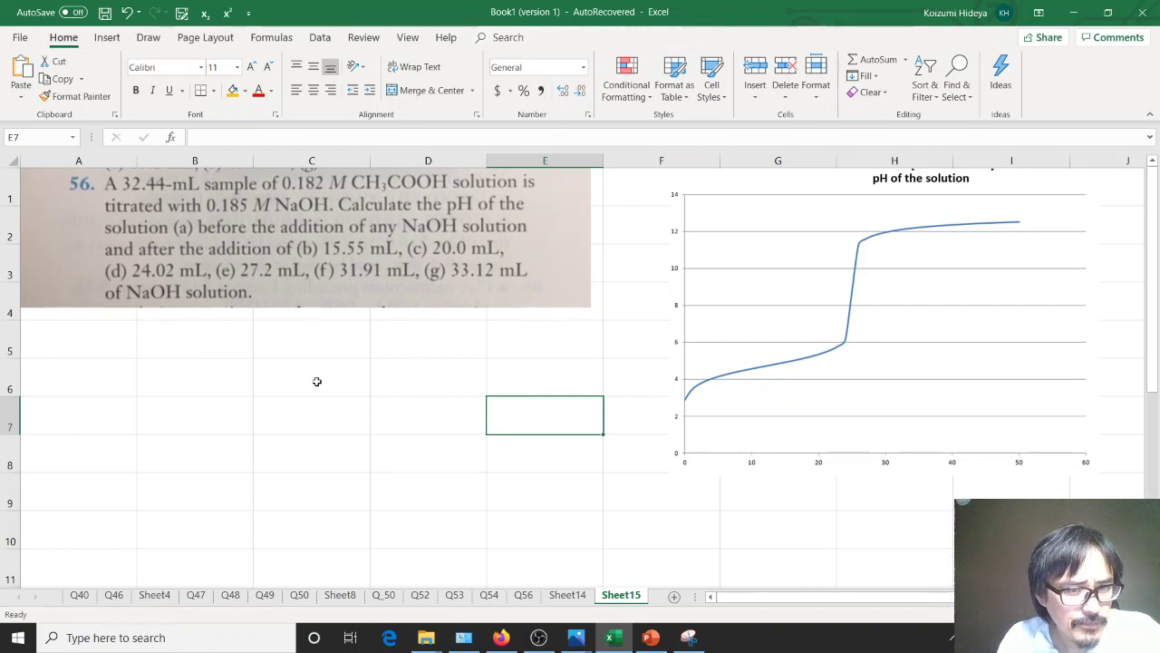
{"action": "left_click", "coordinate": [148, 37]}
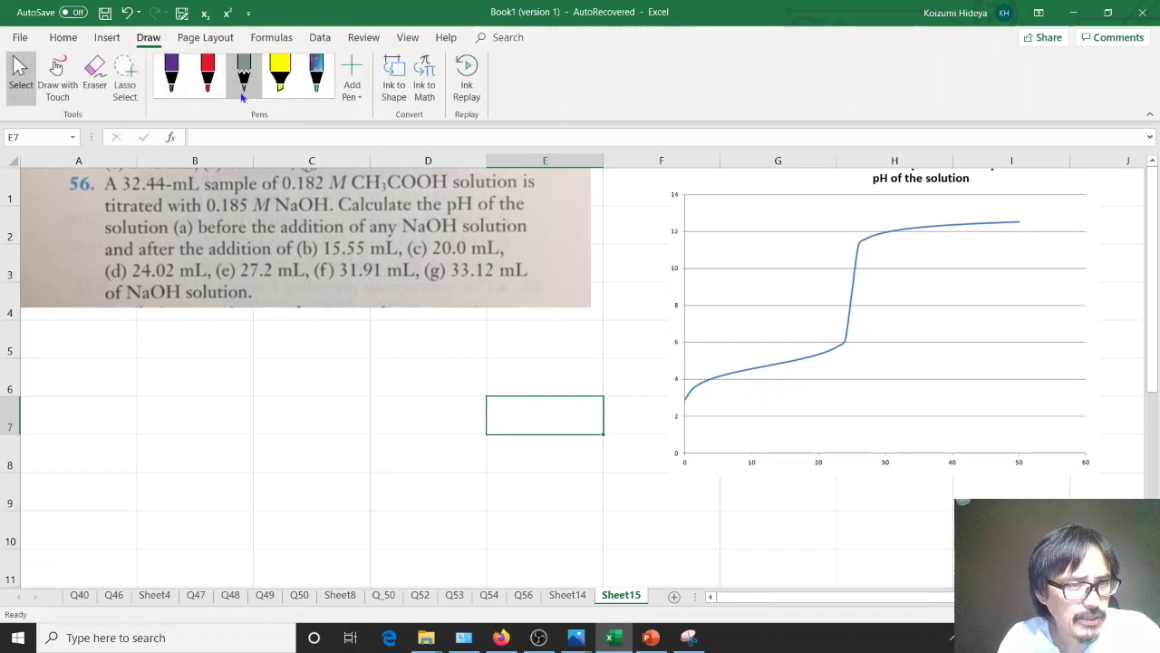
{"action": "left_click", "coordinate": [177, 77]}
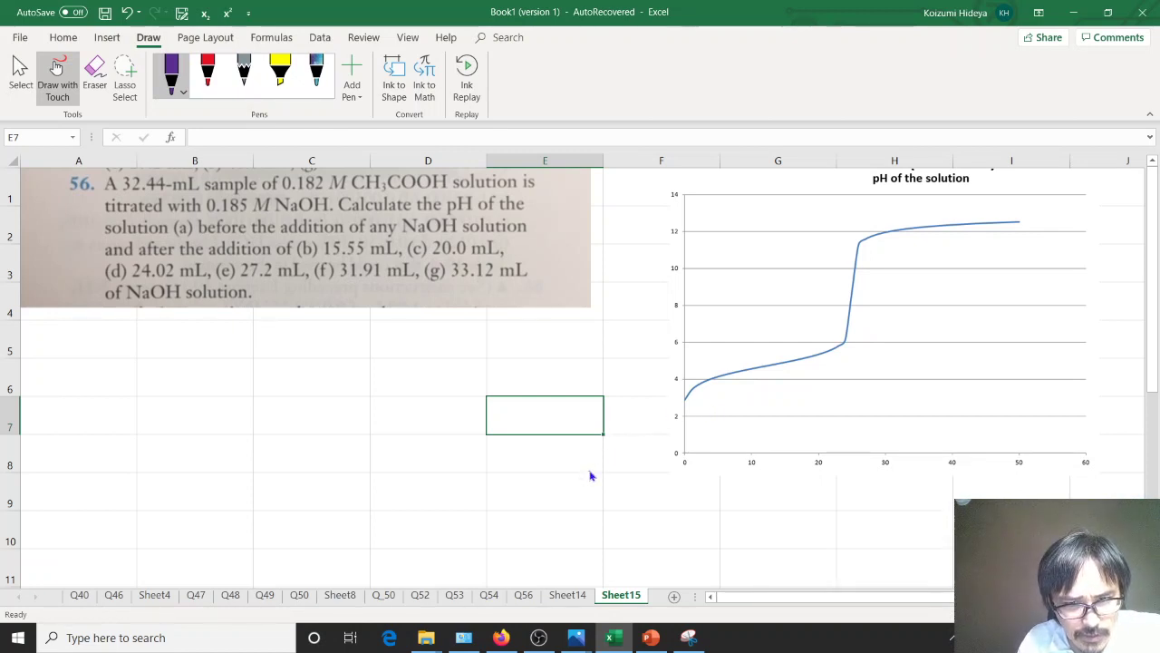
{"action": "mouse_move", "coordinate": [590, 474]}
{"action": "left_mouse_down"}
{"action": "mouse_move", "coordinate": [588, 437]}
{"action": "mouse_move", "coordinate": [544, 471]}
{"action": "left_mouse_up"}
{"action": "mouse_move", "coordinate": [472, 469]}
{"action": "left_mouse_down"}
{"action": "mouse_move", "coordinate": [499, 560]}
{"action": "mouse_move", "coordinate": [623, 469]}
{"action": "left_mouse_up"}
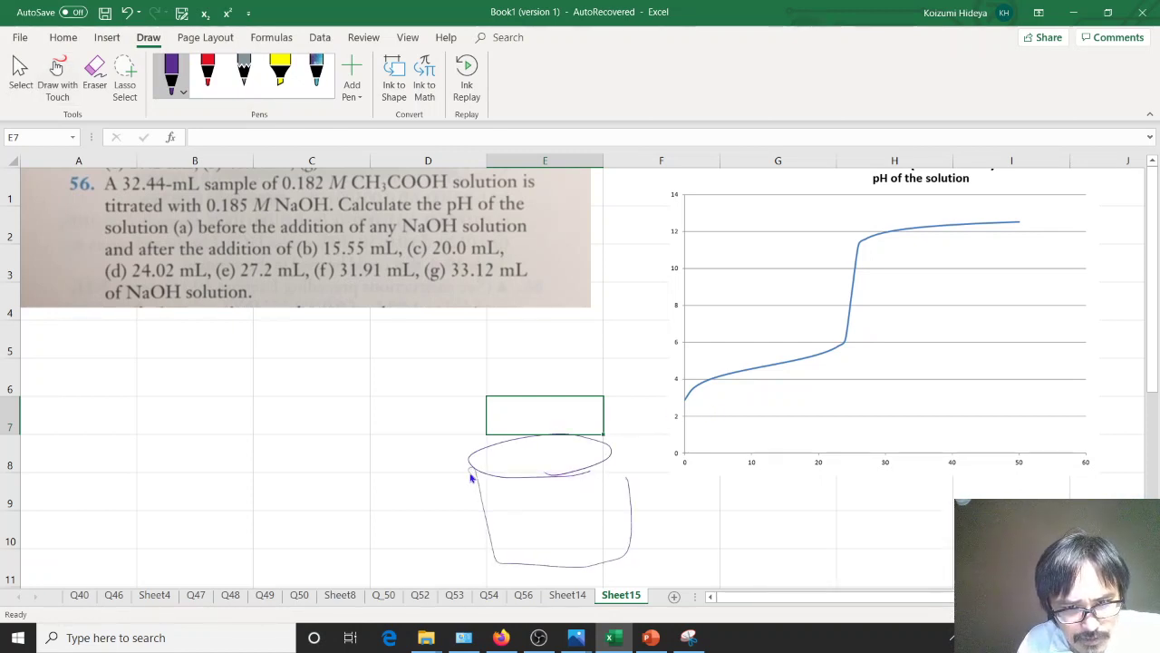
Step: Handwrite "HA" three times inside the beaker, one below the other
{"action": "mouse_move", "coordinate": [515, 489]}
{"action": "left_mouse_down"}
{"action": "mouse_move", "coordinate": [515, 513]}
{"action": "mouse_move", "coordinate": [530, 500]}
{"action": "left_mouse_up"}
{"action": "mouse_move", "coordinate": [529, 489]}
{"action": "left_mouse_down"}
{"action": "mouse_move", "coordinate": [530, 513]}
{"action": "mouse_move", "coordinate": [547, 509]}
{"action": "left_mouse_up"}
{"action": "mouse_move", "coordinate": [520, 521]}
{"action": "left_mouse_down"}
{"action": "mouse_move", "coordinate": [518, 535]}
{"action": "mouse_move", "coordinate": [535, 525]}
{"action": "mouse_move", "coordinate": [552, 537]}
{"action": "mouse_move", "coordinate": [538, 560]}
{"action": "mouse_move", "coordinate": [551, 552]}
{"action": "left_mouse_up"}
{"action": "mouse_move", "coordinate": [551, 542]}
{"action": "left_mouse_down"}
{"action": "mouse_move", "coordinate": [552, 560]}
{"action": "mouse_move", "coordinate": [572, 554]}
{"action": "left_mouse_up"}
Step: Write "OH⁻" above the beaker and draw arrows leading from it down into the beaker
{"action": "left_click_drag", "start_coordinate": [591, 356], "coordinate": [574, 396]}
{"action": "left_click_drag", "start_coordinate": [569, 332], "coordinate": [589, 343]}
{"action": "left_click_drag", "start_coordinate": [600, 321], "coordinate": [611, 320]}
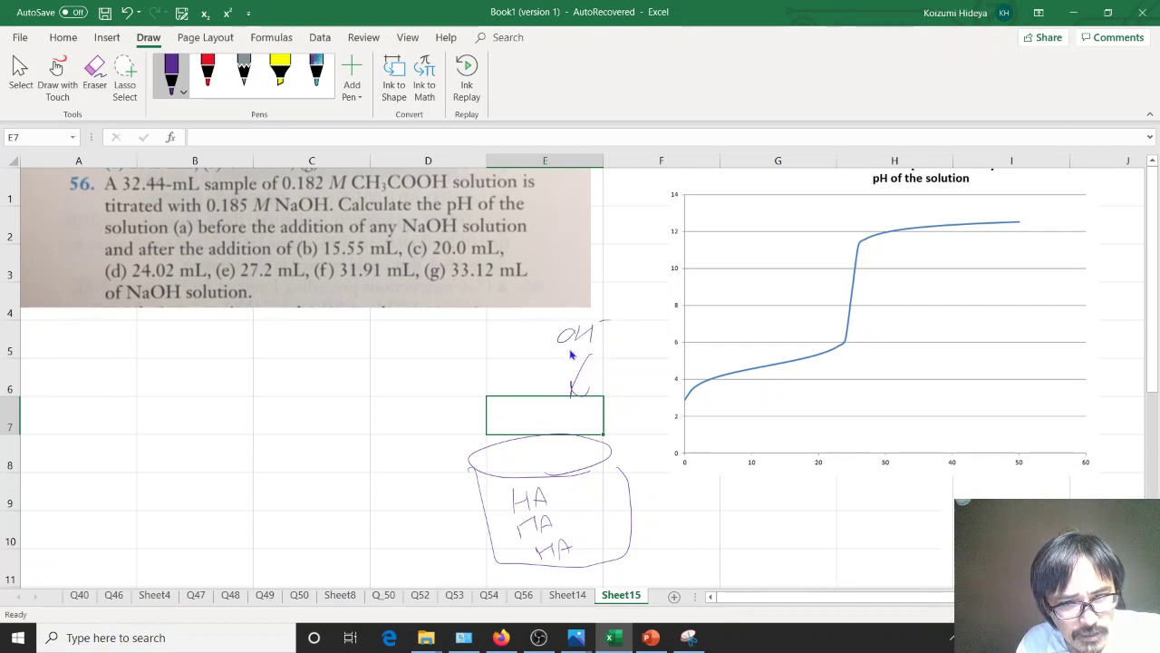
{"action": "mouse_move", "coordinate": [556, 370]}
{"action": "left_mouse_down"}
{"action": "mouse_move", "coordinate": [553, 417]}
{"action": "mouse_move", "coordinate": [569, 359]}
{"action": "mouse_move", "coordinate": [547, 415]}
{"action": "left_mouse_up"}
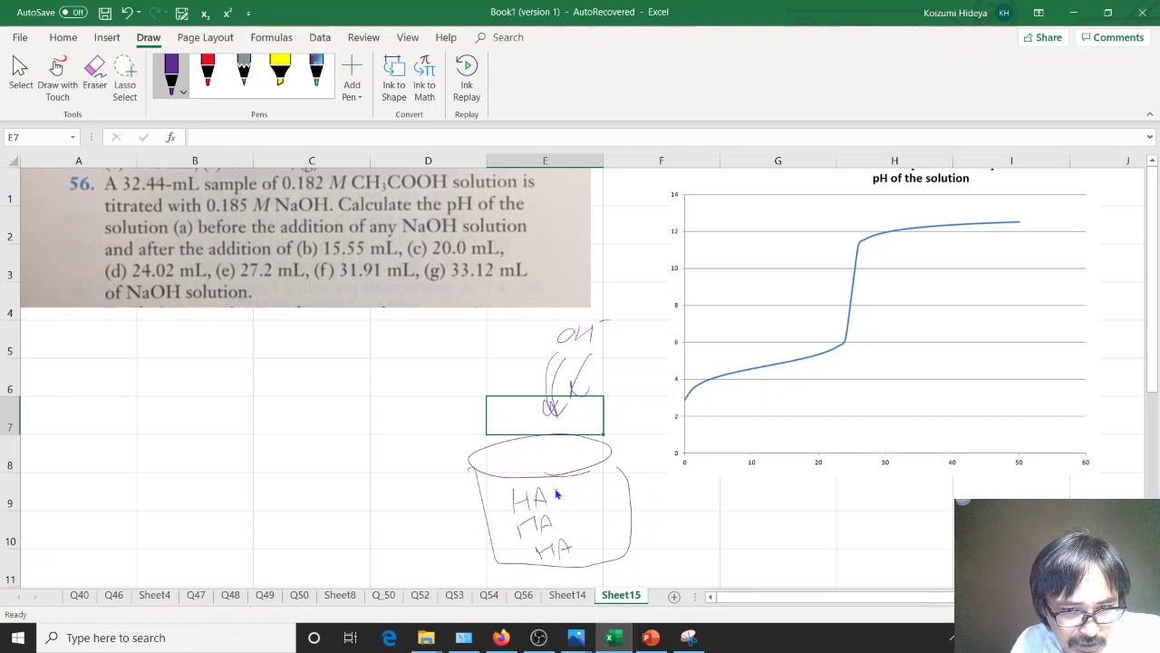
Step: Draw an arrow from each of the three HA labels to a handwritten "A⁻"
{"action": "left_click_drag", "start_coordinate": [555, 488], "coordinate": [598, 493]}
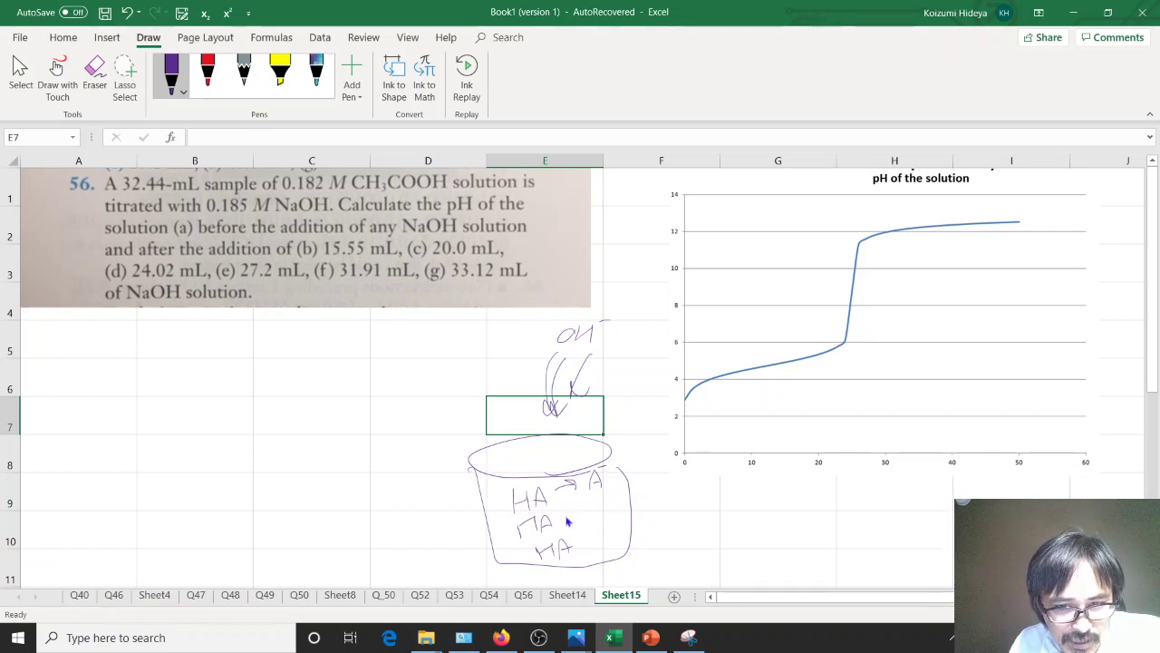
{"action": "mouse_move", "coordinate": [566, 514]}
{"action": "left_mouse_down"}
{"action": "mouse_move", "coordinate": [609, 535]}
{"action": "mouse_move", "coordinate": [615, 498]}
{"action": "mouse_move", "coordinate": [618, 520]}
{"action": "left_mouse_up"}
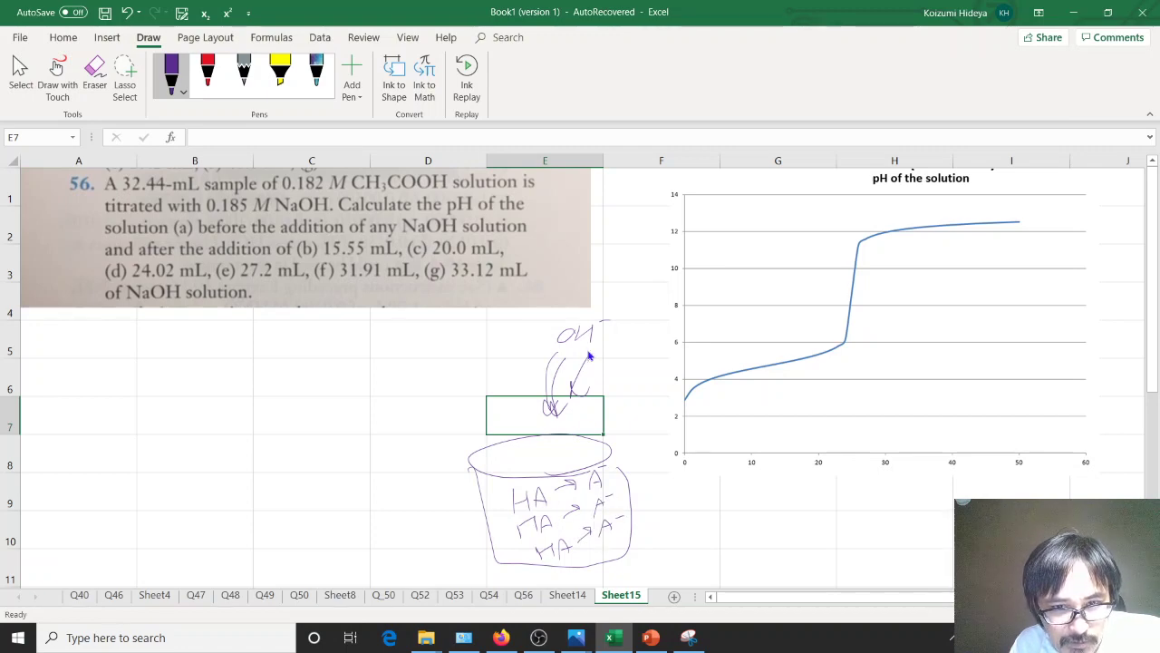
Step: Circle the OH⁻ above the beaker and the group of HA labels inside it
{"action": "mouse_move", "coordinate": [588, 356]}
{"action": "left_mouse_down"}
{"action": "mouse_move", "coordinate": [615, 308]}
{"action": "mouse_move", "coordinate": [602, 351]}
{"action": "left_mouse_up"}
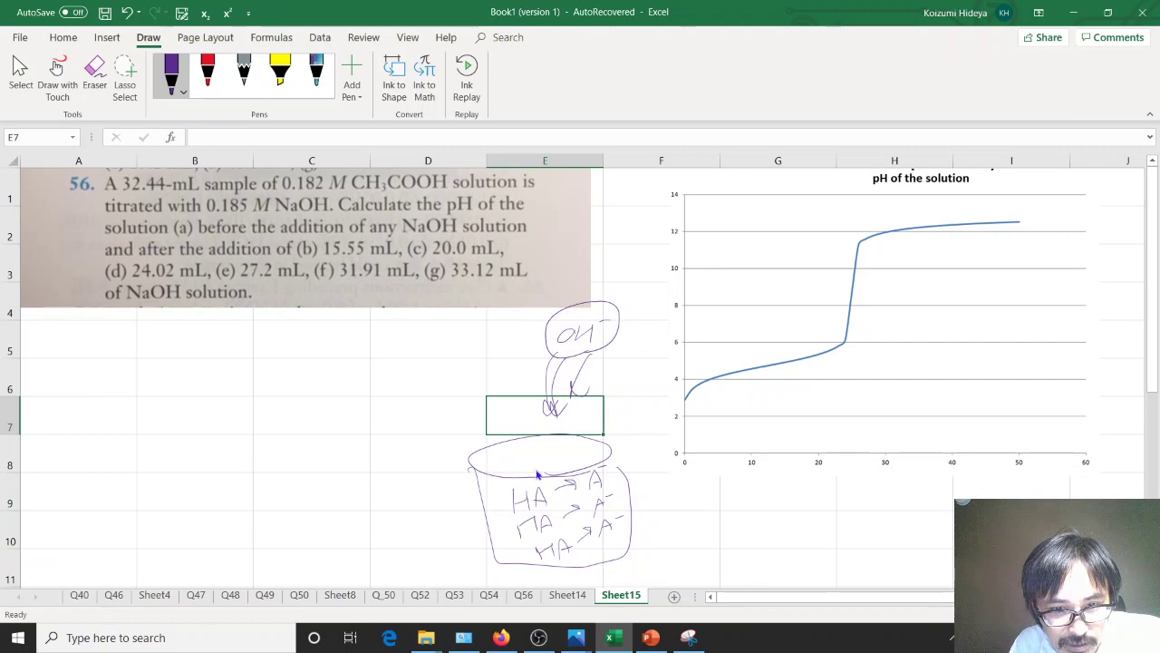
{"action": "left_click_drag", "start_coordinate": [564, 501], "coordinate": [581, 542]}
{"action": "mouse_move", "coordinate": [538, 473]}
{"action": "left_mouse_down"}
{"action": "mouse_move", "coordinate": [553, 467]}
{"action": "mouse_move", "coordinate": [582, 505]}
{"action": "left_mouse_up"}
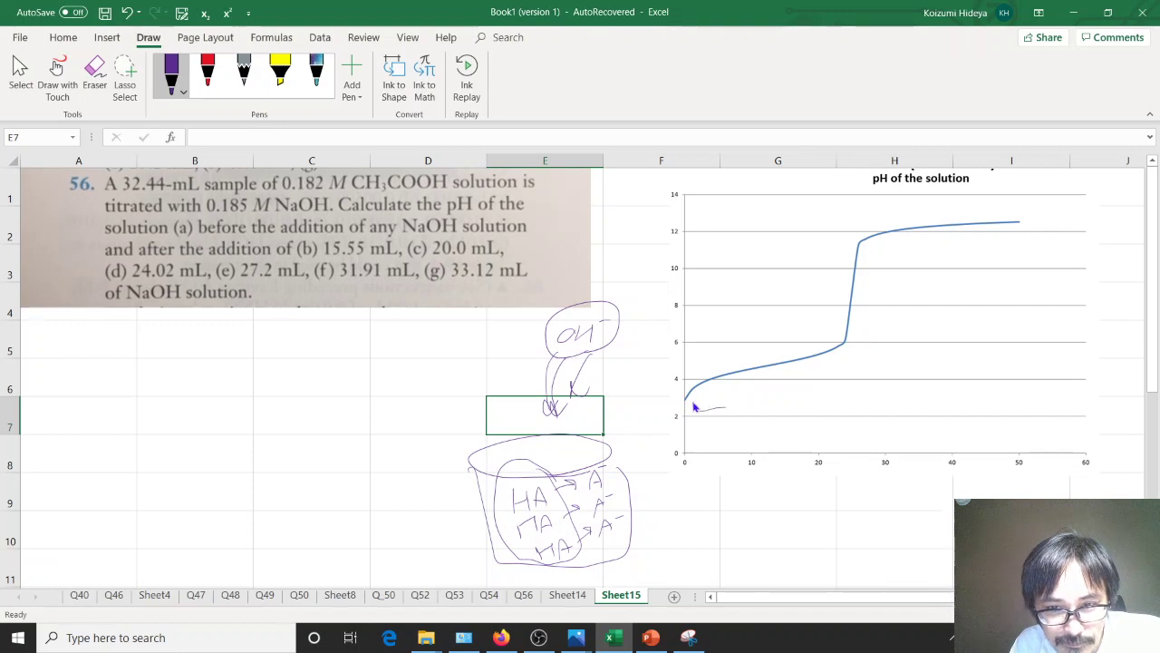
Step: Bracket the gently rising first part of the titration curve and label it "Buffer soln" and "H-H Eq"
{"action": "mouse_move", "coordinate": [784, 396]}
{"action": "left_mouse_down"}
{"action": "mouse_move", "coordinate": [828, 395]}
{"action": "mouse_move", "coordinate": [849, 367]}
{"action": "left_mouse_up"}
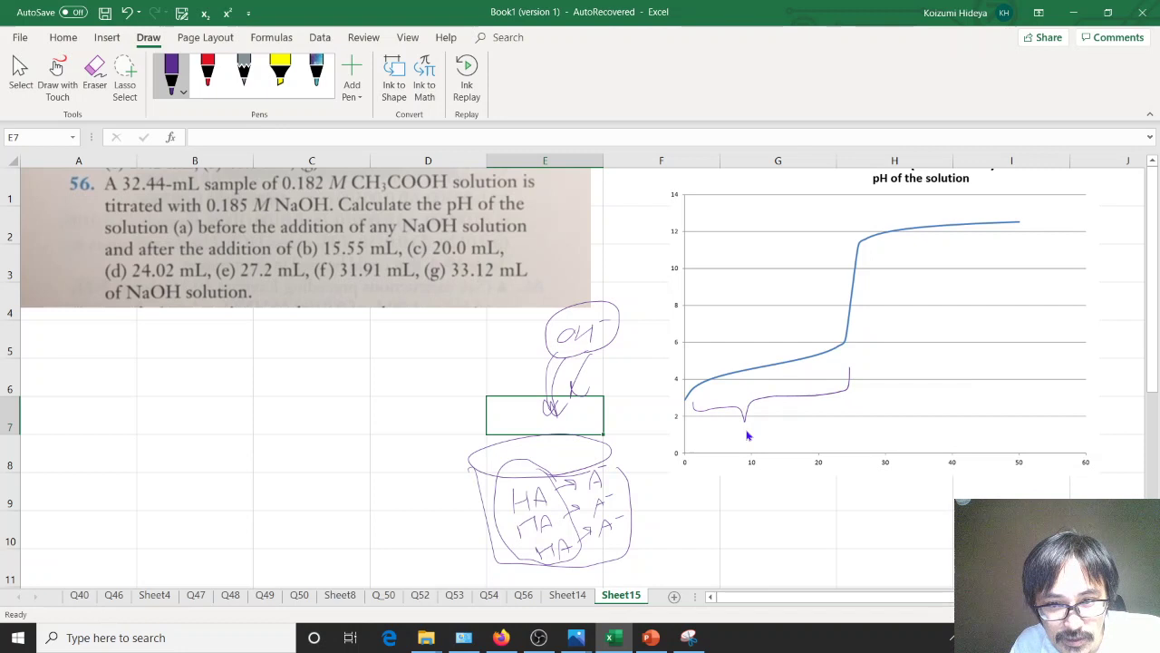
{"action": "mouse_move", "coordinate": [750, 422]}
{"action": "left_mouse_down"}
{"action": "mouse_move", "coordinate": [751, 442]}
{"action": "mouse_move", "coordinate": [797, 419]}
{"action": "mouse_move", "coordinate": [866, 416]}
{"action": "left_mouse_up"}
{"action": "mouse_move", "coordinate": [874, 395]}
{"action": "left_mouse_down"}
{"action": "mouse_move", "coordinate": [876, 422]}
{"action": "mouse_move", "coordinate": [970, 405]}
{"action": "mouse_move", "coordinate": [1065, 407]}
{"action": "left_mouse_up"}
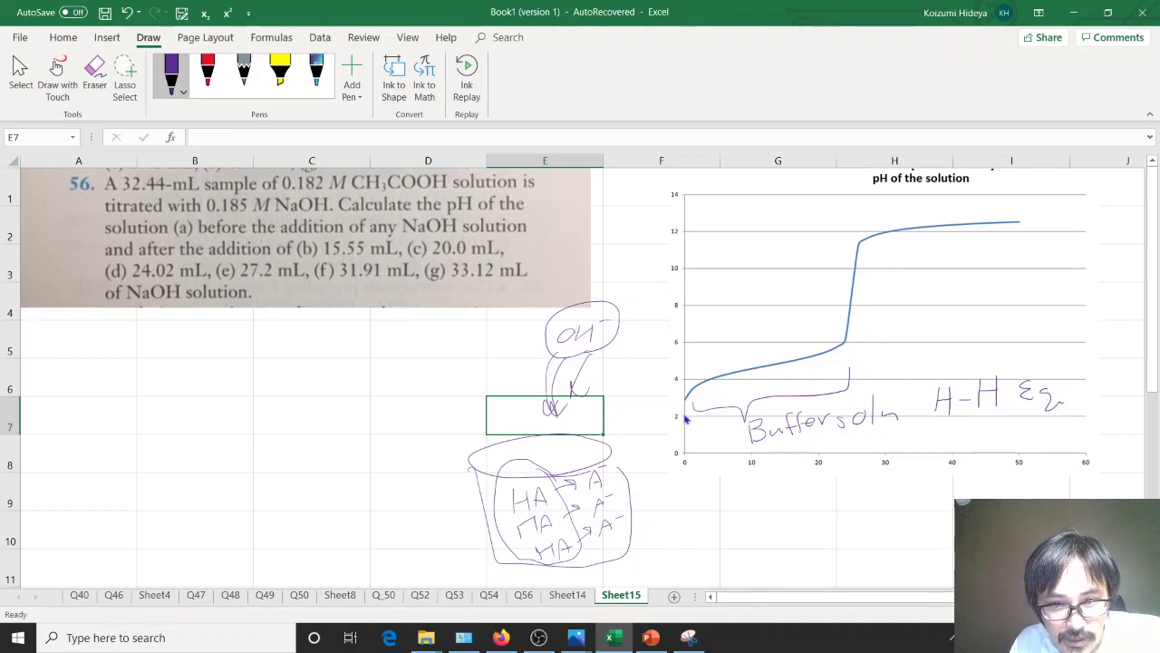
Step: Circle the curve's starting point at 0 and label it "pure WA solution" and "RICE" below the chart
{"action": "mouse_move", "coordinate": [673, 381]}
{"action": "left_mouse_down"}
{"action": "mouse_move", "coordinate": [694, 399]}
{"action": "mouse_move", "coordinate": [671, 413]}
{"action": "mouse_move", "coordinate": [736, 518]}
{"action": "mouse_move", "coordinate": [795, 495]}
{"action": "mouse_move", "coordinate": [790, 520]}
{"action": "mouse_move", "coordinate": [815, 541]}
{"action": "mouse_move", "coordinate": [863, 535]}
{"action": "left_mouse_up"}
{"action": "mouse_move", "coordinate": [877, 502]}
{"action": "left_mouse_down"}
{"action": "mouse_move", "coordinate": [876, 537]}
{"action": "mouse_move", "coordinate": [955, 512]}
{"action": "left_mouse_up"}
{"action": "mouse_move", "coordinate": [886, 554]}
{"action": "left_mouse_down"}
{"action": "mouse_move", "coordinate": [886, 577]}
{"action": "mouse_move", "coordinate": [939, 571]}
{"action": "mouse_move", "coordinate": [955, 556]}
{"action": "left_mouse_up"}
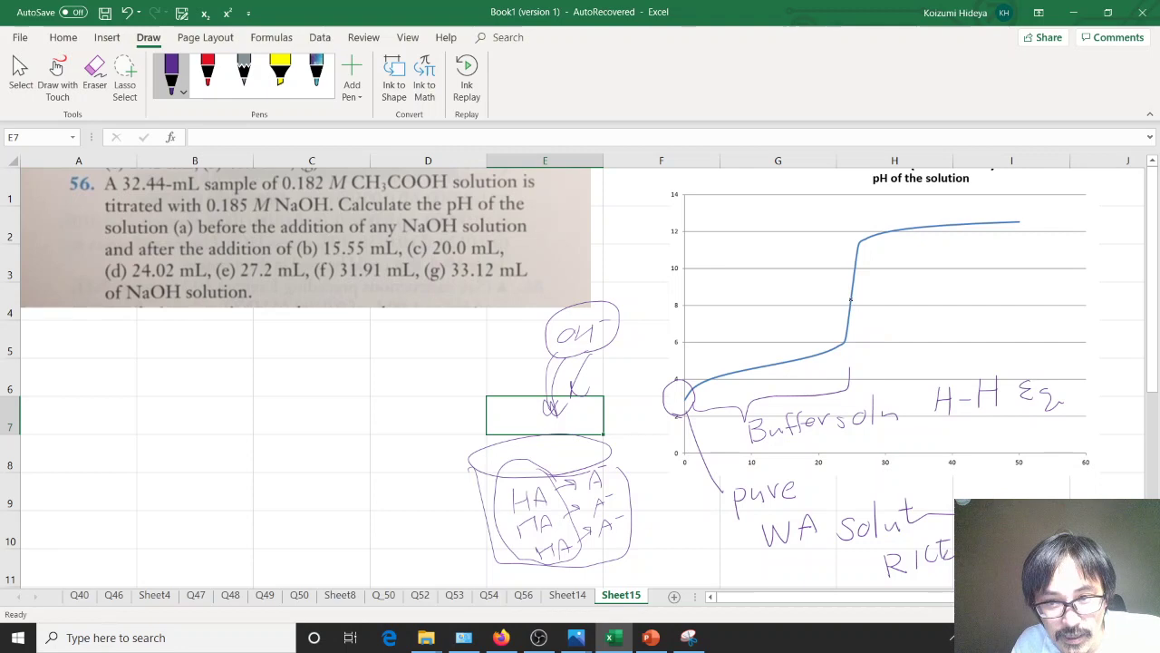
Step: Mark and box the middle of the curve's steep section, and label it "pure WB solution" and "RICE"
{"action": "left_click_drag", "start_coordinate": [856, 310], "coordinate": [852, 286]}
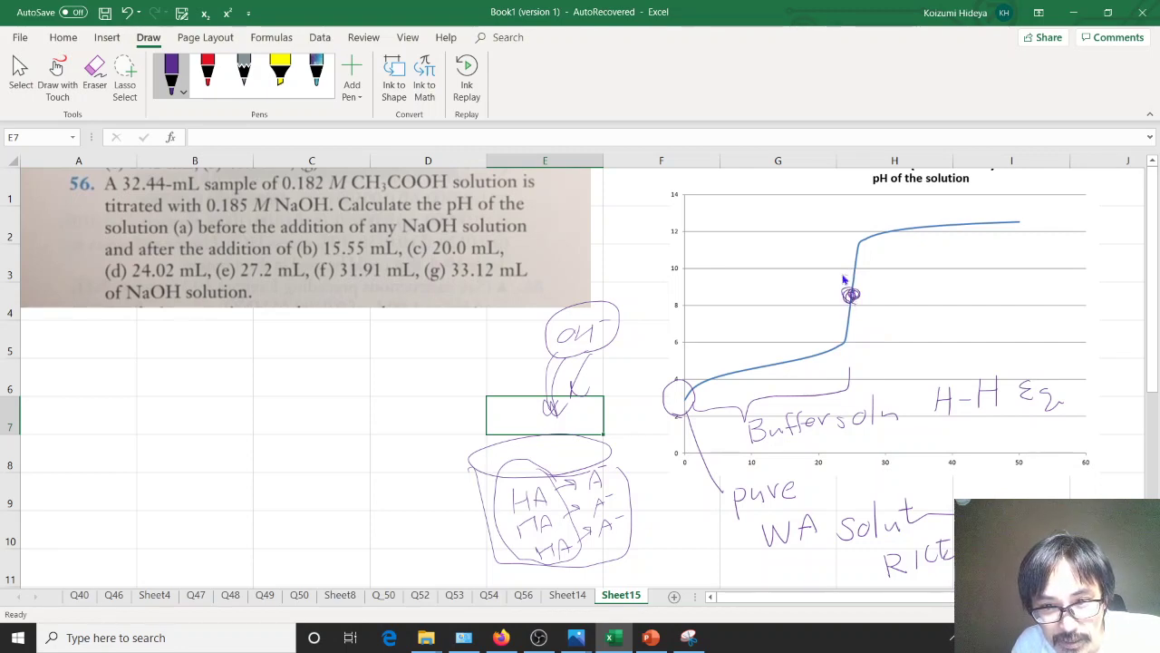
{"action": "mouse_move", "coordinate": [857, 270]}
{"action": "left_mouse_down"}
{"action": "mouse_move", "coordinate": [836, 312]}
{"action": "mouse_move", "coordinate": [862, 290]}
{"action": "left_mouse_up"}
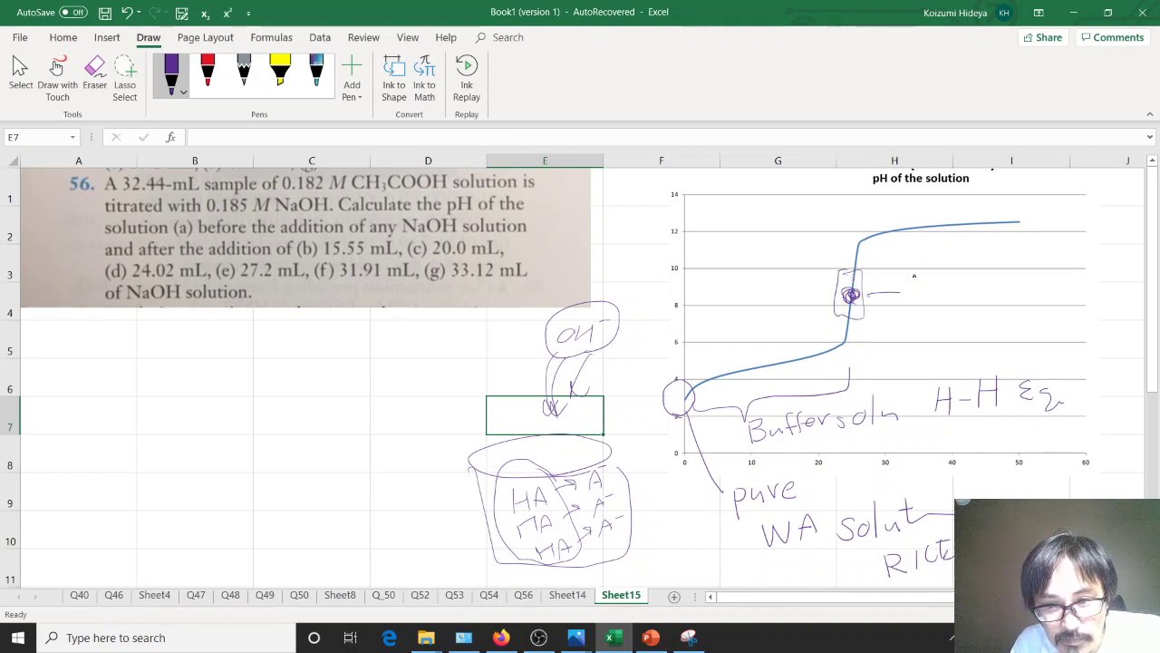
{"action": "mouse_move", "coordinate": [913, 275]}
{"action": "left_mouse_down"}
{"action": "mouse_move", "coordinate": [906, 286]}
{"action": "mouse_move", "coordinate": [910, 266]}
{"action": "mouse_move", "coordinate": [959, 266]}
{"action": "mouse_move", "coordinate": [928, 304]}
{"action": "mouse_move", "coordinate": [948, 286]}
{"action": "mouse_move", "coordinate": [965, 302]}
{"action": "left_mouse_up"}
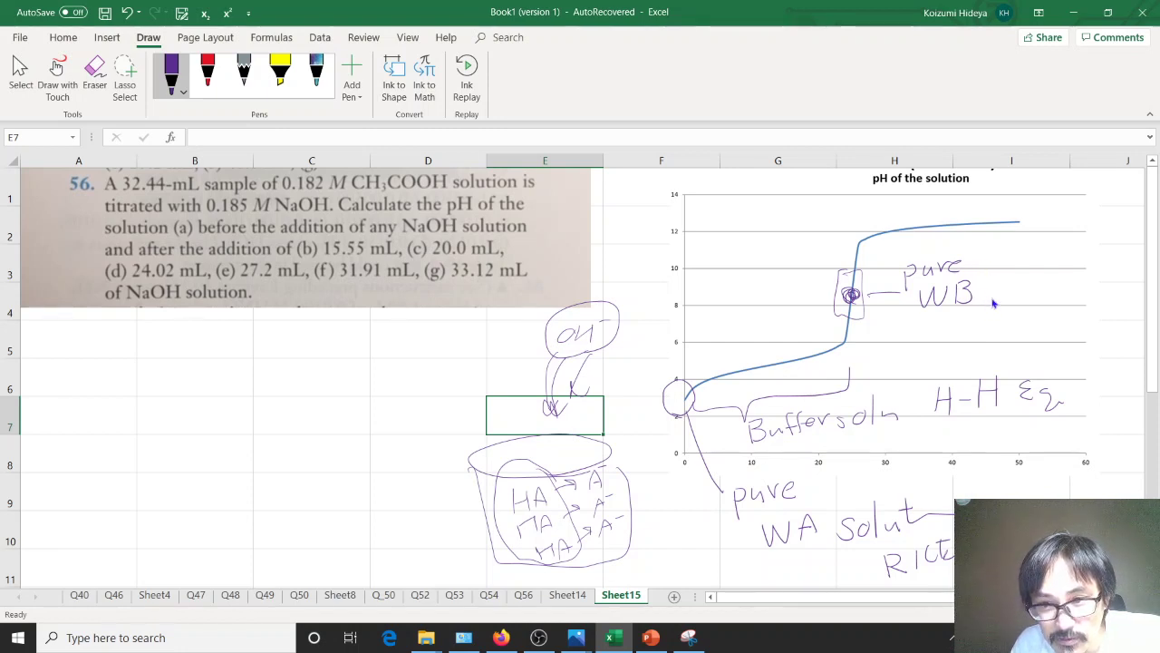
{"action": "left_click_drag", "start_coordinate": [993, 297], "coordinate": [986, 308]}
{"action": "left_click_drag", "start_coordinate": [1006, 297], "coordinate": [1079, 294]}
{"action": "mouse_move", "coordinate": [959, 317]}
{"action": "left_mouse_down"}
{"action": "mouse_move", "coordinate": [959, 338]}
{"action": "mouse_move", "coordinate": [980, 341]}
{"action": "left_mouse_up"}
{"action": "left_click_drag", "start_coordinate": [1000, 323], "coordinate": [1008, 343]}
{"action": "left_click_drag", "start_coordinate": [1007, 321], "coordinate": [1026, 331]}
{"action": "left_click_drag", "start_coordinate": [1007, 343], "coordinate": [1031, 343]}
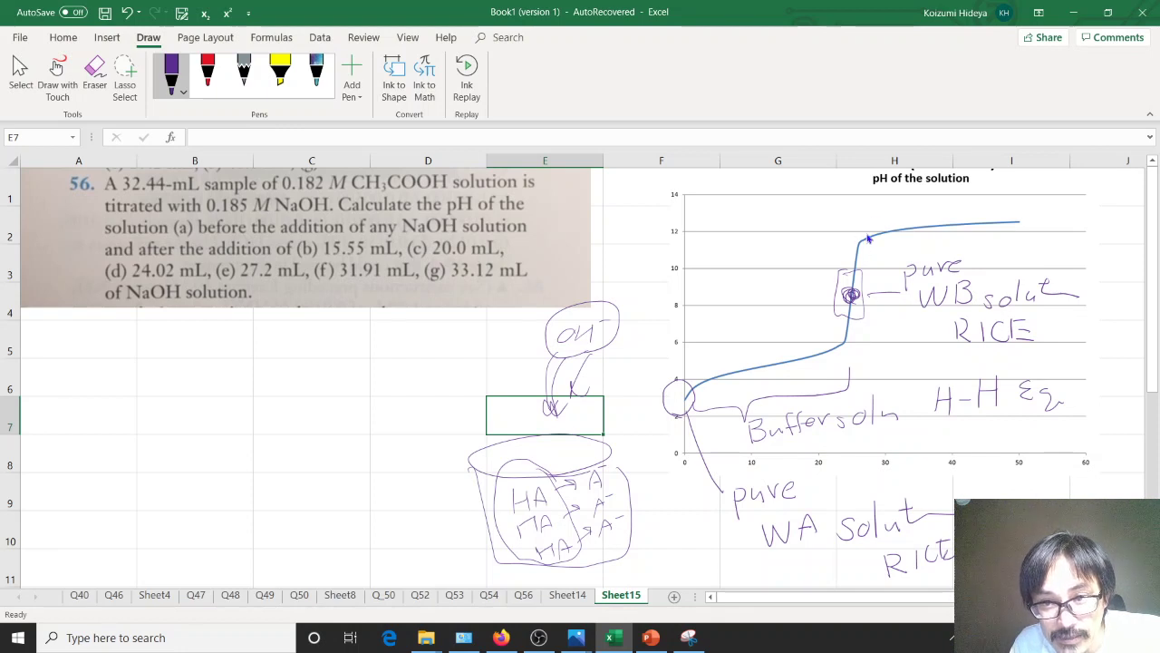
Step: Bracket the flat upper part of the curve after the steep rise and label it "pure SB soln"
{"action": "mouse_move", "coordinate": [866, 234]}
{"action": "left_mouse_down"}
{"action": "mouse_move", "coordinate": [890, 212]}
{"action": "mouse_move", "coordinate": [1013, 218]}
{"action": "left_mouse_up"}
{"action": "left_click_drag", "start_coordinate": [860, 216], "coordinate": [853, 249]}
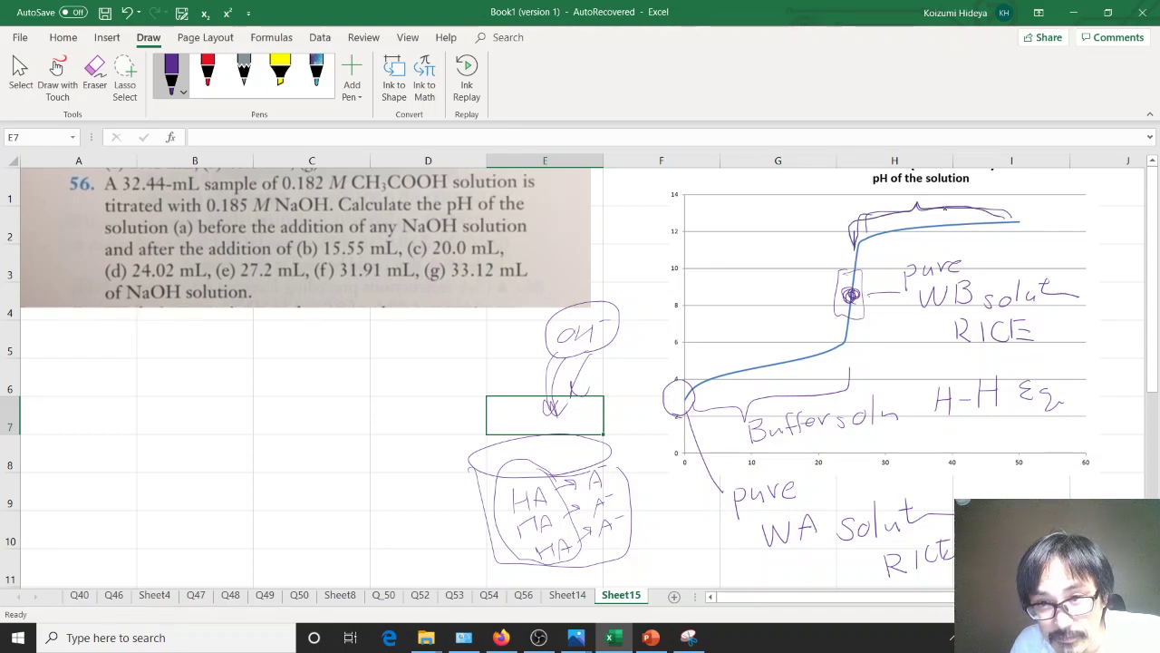
{"action": "mouse_move", "coordinate": [1021, 187]}
{"action": "left_mouse_down"}
{"action": "mouse_move", "coordinate": [1077, 192]}
{"action": "mouse_move", "coordinate": [1033, 221]}
{"action": "mouse_move", "coordinate": [1071, 219]}
{"action": "mouse_move", "coordinate": [1037, 245]}
{"action": "mouse_move", "coordinate": [1057, 241]}
{"action": "left_mouse_up"}
{"action": "mouse_move", "coordinate": [1066, 222]}
{"action": "left_mouse_down"}
{"action": "mouse_move", "coordinate": [1068, 241]}
{"action": "mouse_move", "coordinate": [1104, 232]}
{"action": "left_mouse_up"}
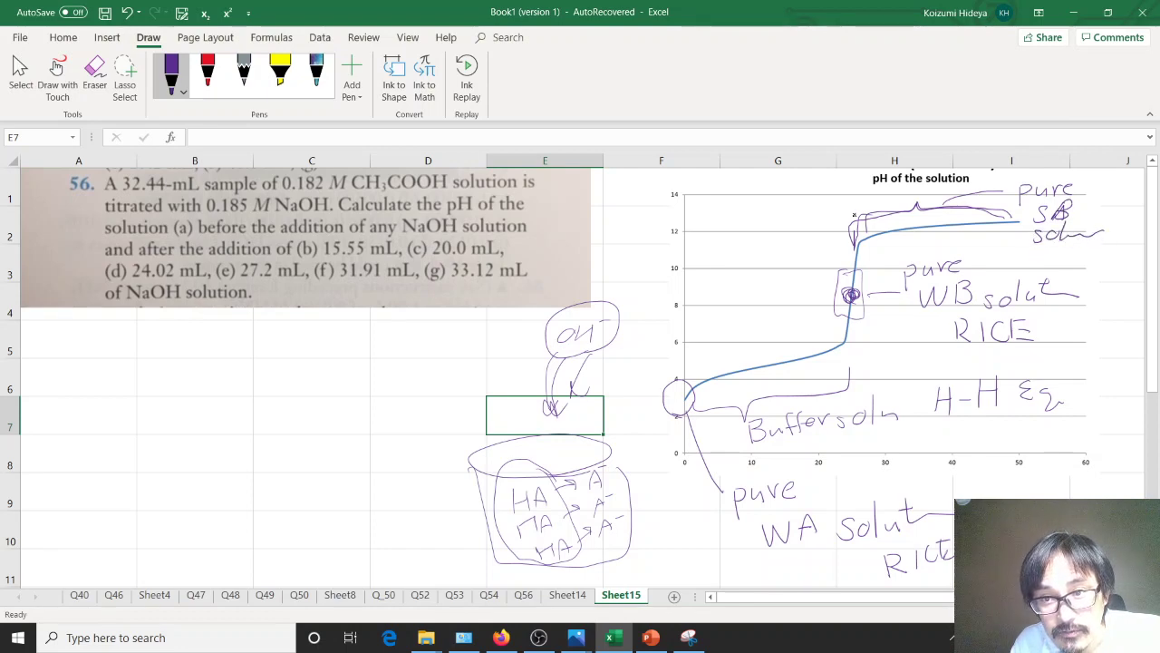
Step: Draw a leader from the start of the upper bracket and write the note "be careful with [B] & Vol"
{"action": "left_click_drag", "start_coordinate": [853, 216], "coordinate": [812, 211]}
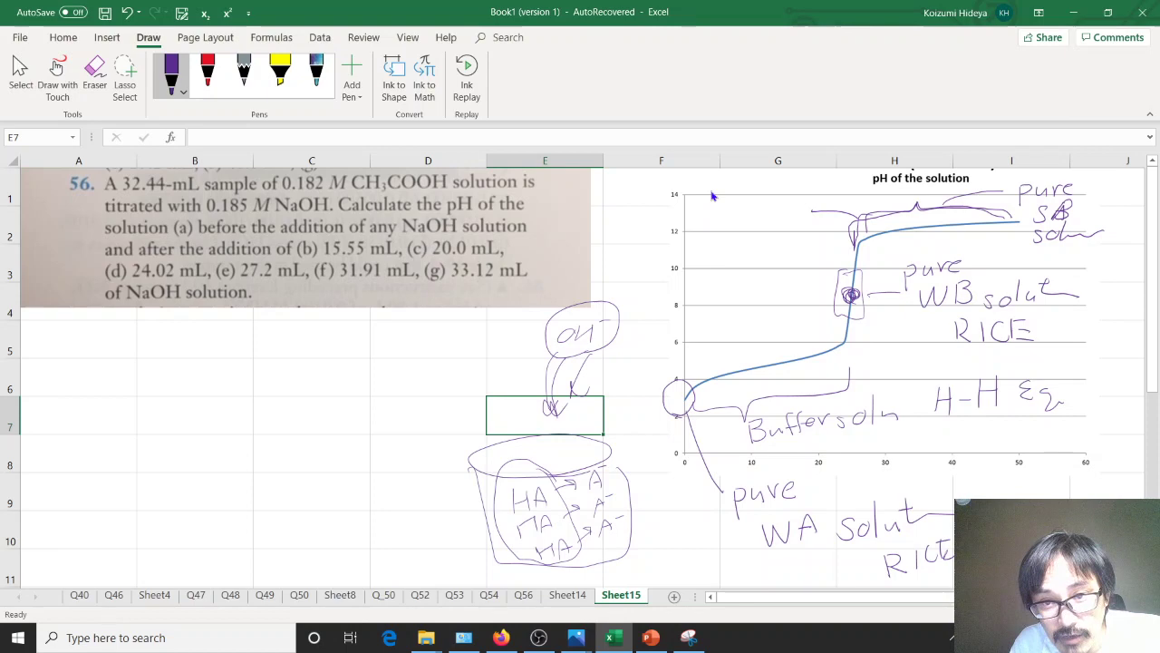
{"action": "mouse_move", "coordinate": [713, 192]}
{"action": "left_mouse_down"}
{"action": "mouse_move", "coordinate": [716, 215]}
{"action": "mouse_move", "coordinate": [745, 216]}
{"action": "mouse_move", "coordinate": [804, 207]}
{"action": "mouse_move", "coordinate": [831, 187]}
{"action": "left_mouse_up"}
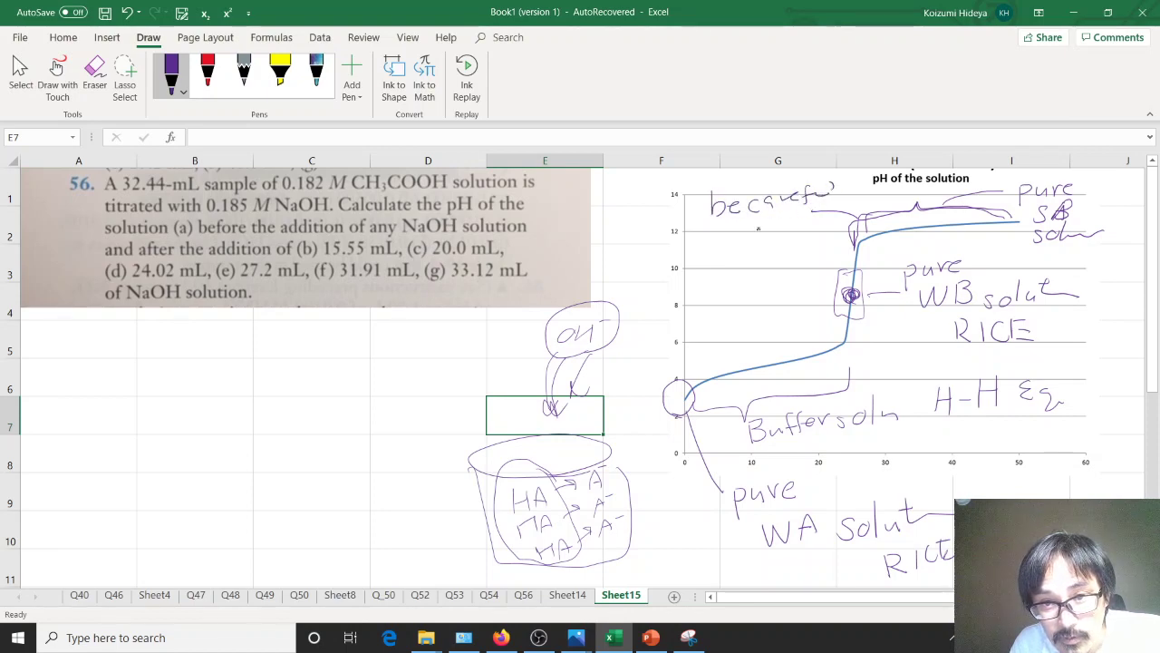
{"action": "mouse_move", "coordinate": [708, 234]}
{"action": "left_mouse_down"}
{"action": "mouse_move", "coordinate": [718, 245]}
{"action": "mouse_move", "coordinate": [763, 243]}
{"action": "left_mouse_up"}
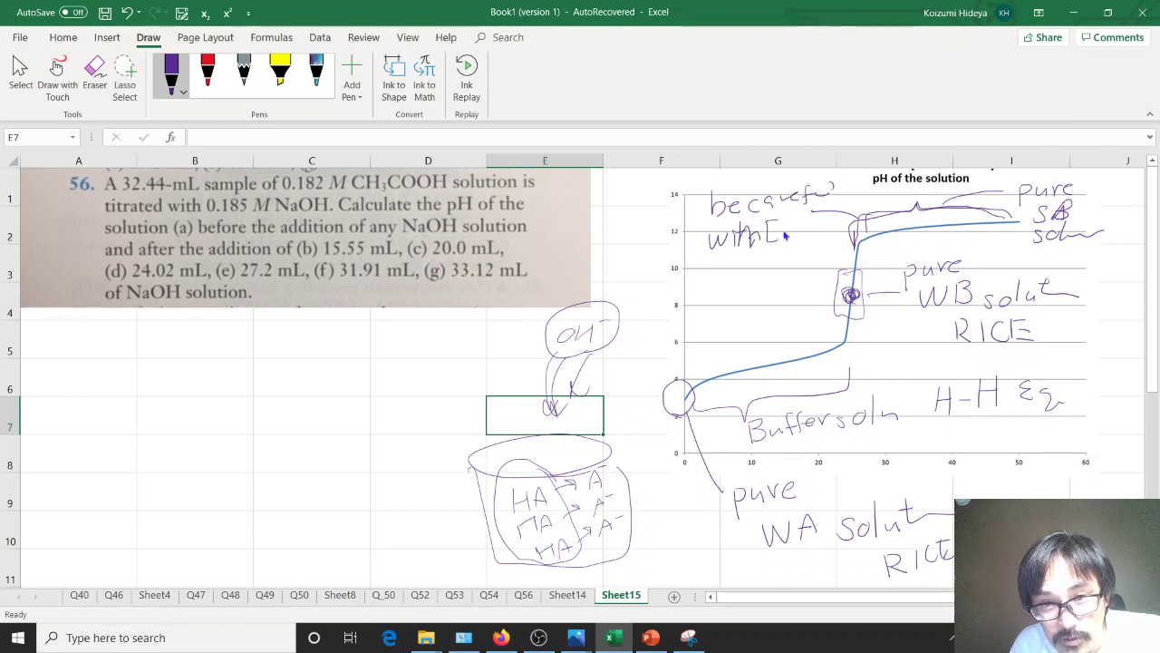
{"action": "mouse_move", "coordinate": [780, 223]}
{"action": "left_mouse_down"}
{"action": "mouse_move", "coordinate": [785, 237]}
{"action": "mouse_move", "coordinate": [798, 217]}
{"action": "left_mouse_up"}
{"action": "left_click_drag", "start_coordinate": [798, 216], "coordinate": [801, 237]}
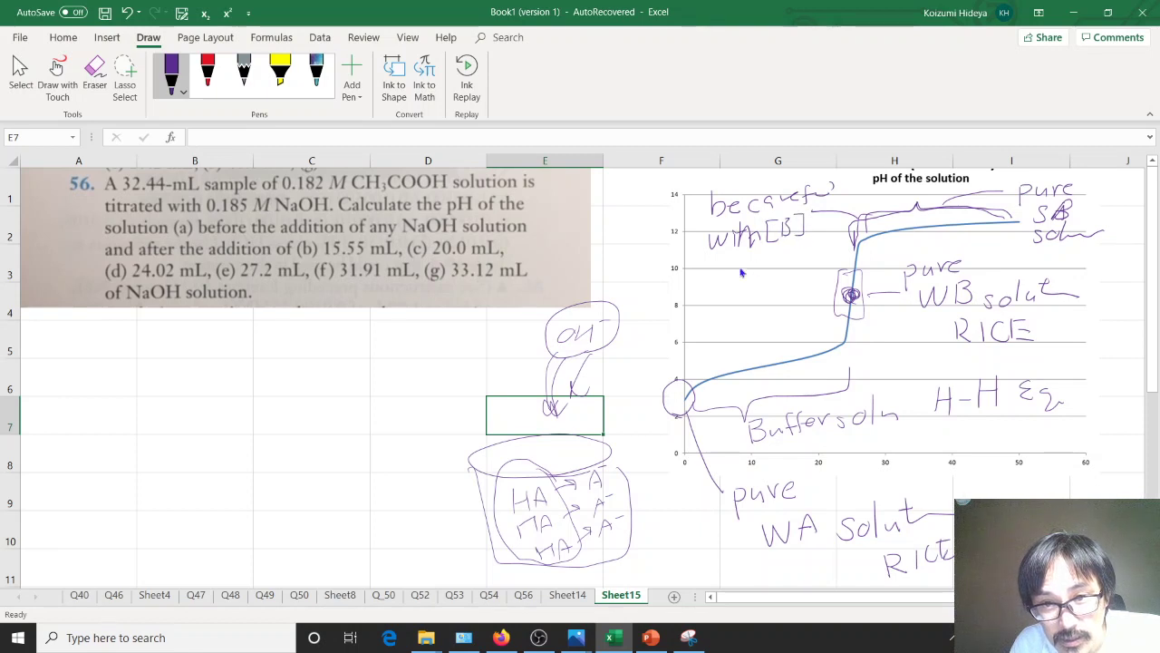
{"action": "left_click_drag", "start_coordinate": [738, 259], "coordinate": [730, 281]}
{"action": "left_click_drag", "start_coordinate": [749, 286], "coordinate": [755, 294]}
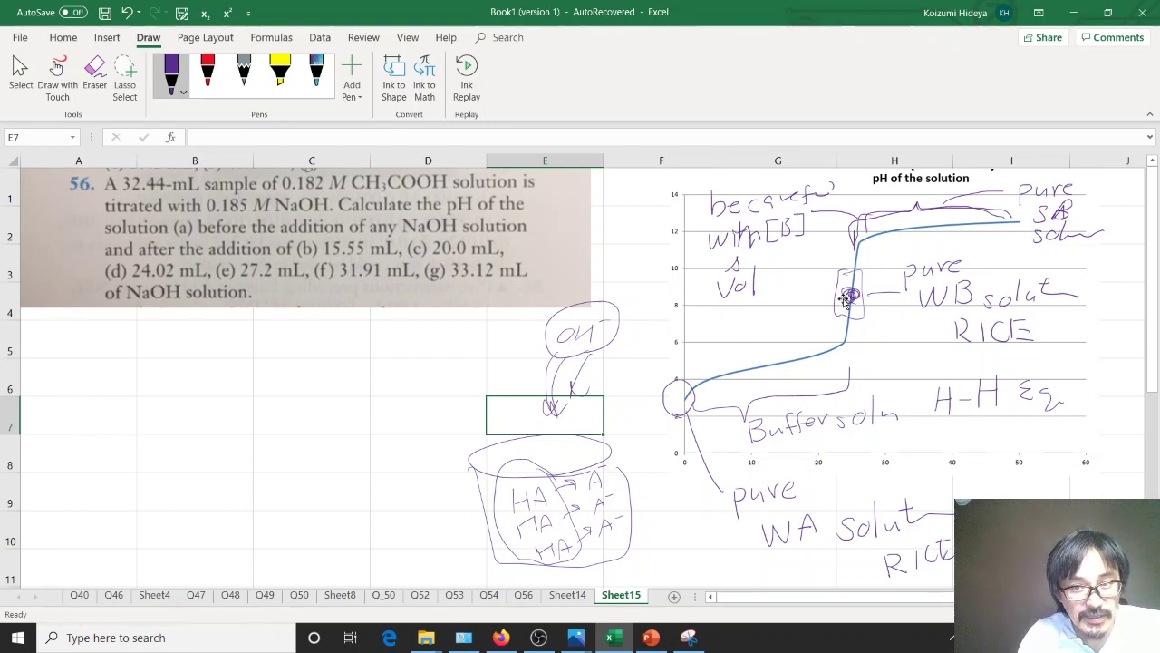
Step: Enter "#mmol" in cell A6
{"action": "left_click", "coordinate": [92, 370]}
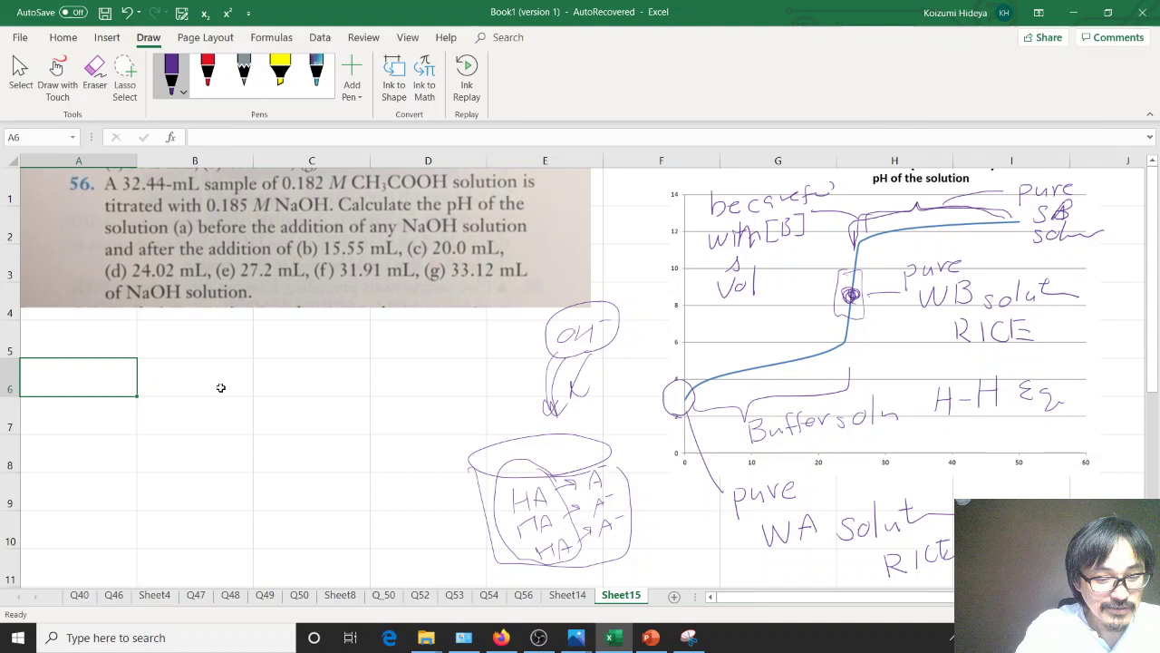
{"action": "type", "text": "#"}
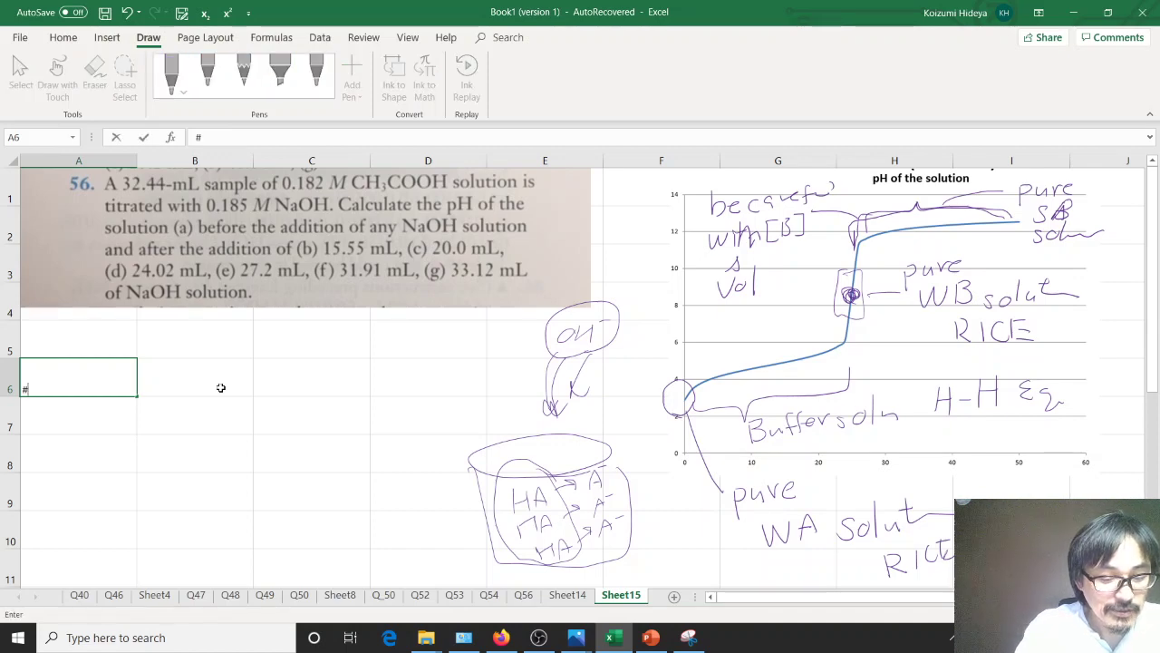
{"action": "type", "text": "mmol"}
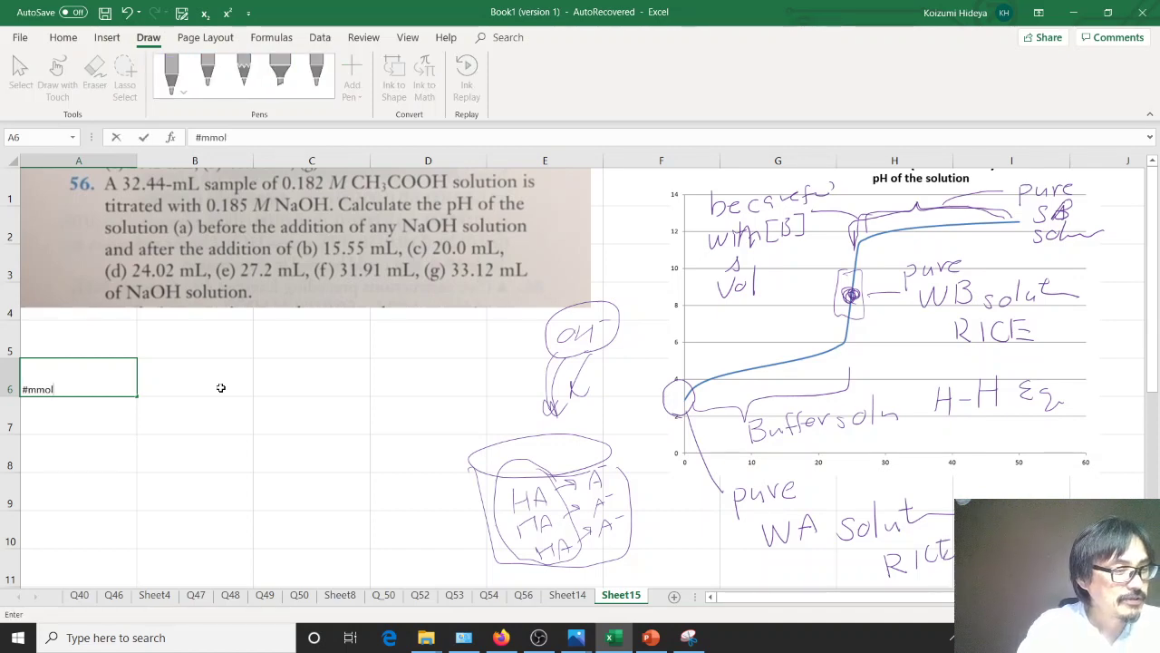
Step: Set the font size of the entire sheet to 20
{"action": "left_click", "coordinate": [11, 161]}
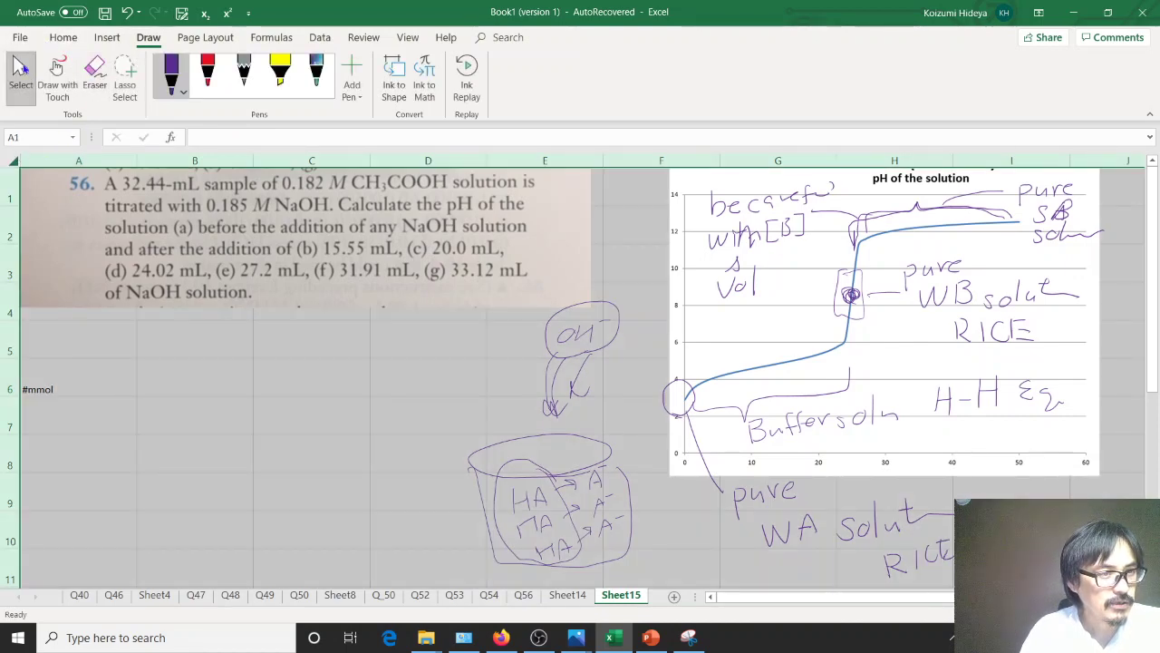
{"action": "left_click", "coordinate": [62, 38]}
{"action": "left_click", "coordinate": [220, 70]}
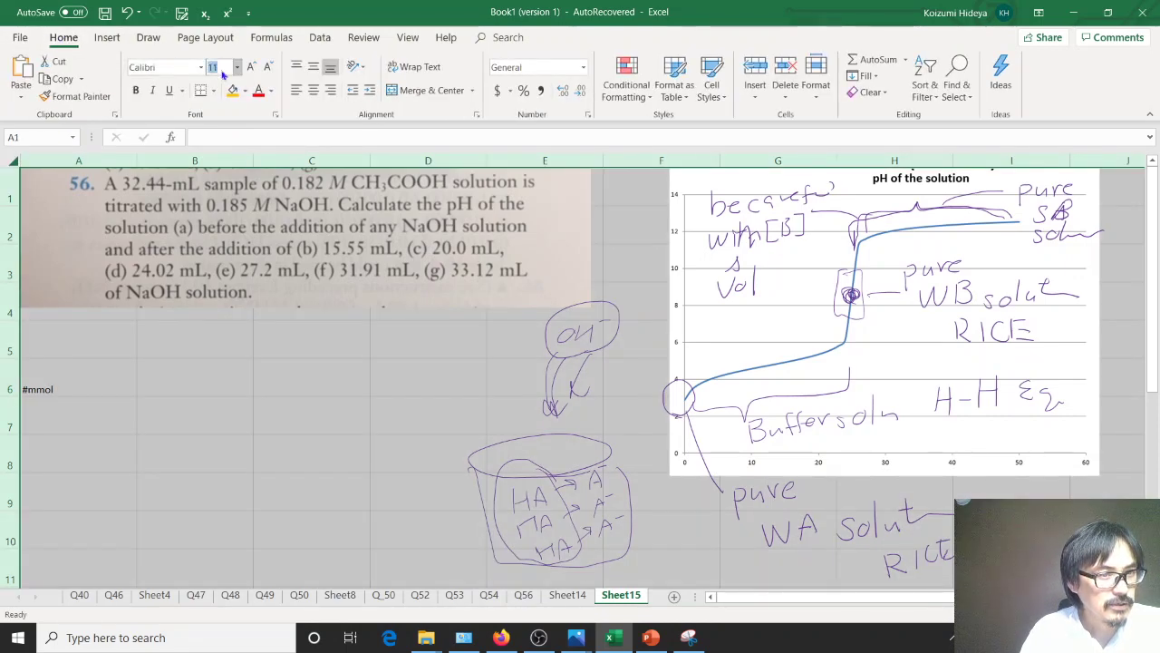
{"action": "type", "text": "20"}
{"action": "key", "text": "Return"}
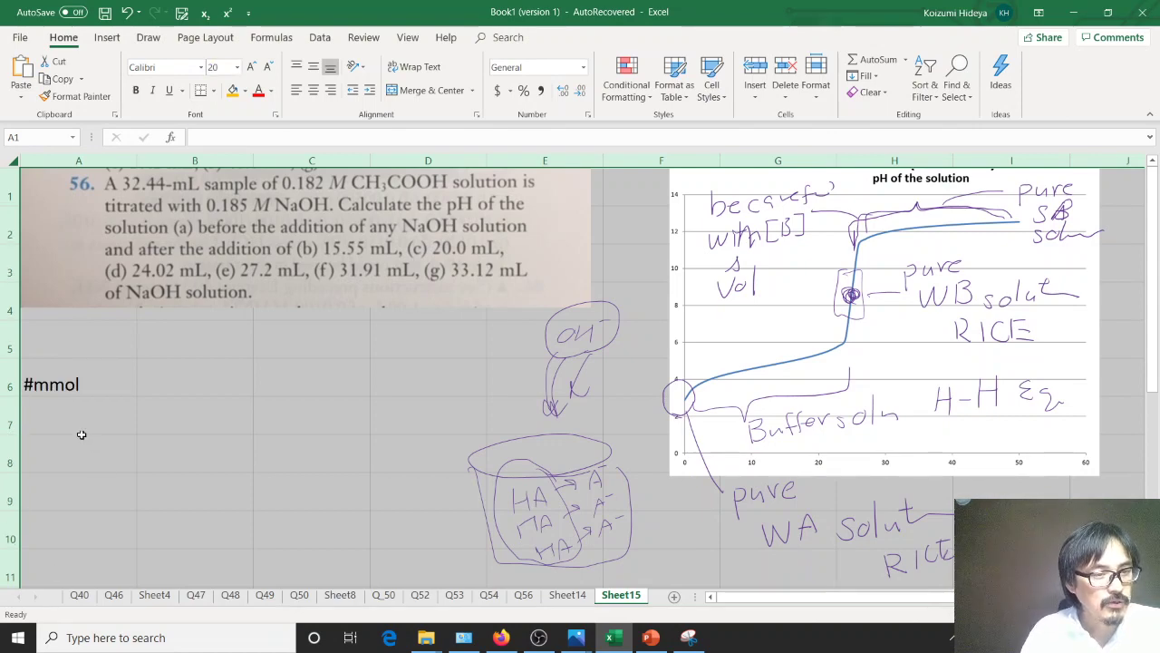
Step: Extend the label in cell A6 to read "#mmol of HA in beaker"
{"action": "left_click", "coordinate": [79, 387]}
{"action": "left_click", "coordinate": [259, 141]}
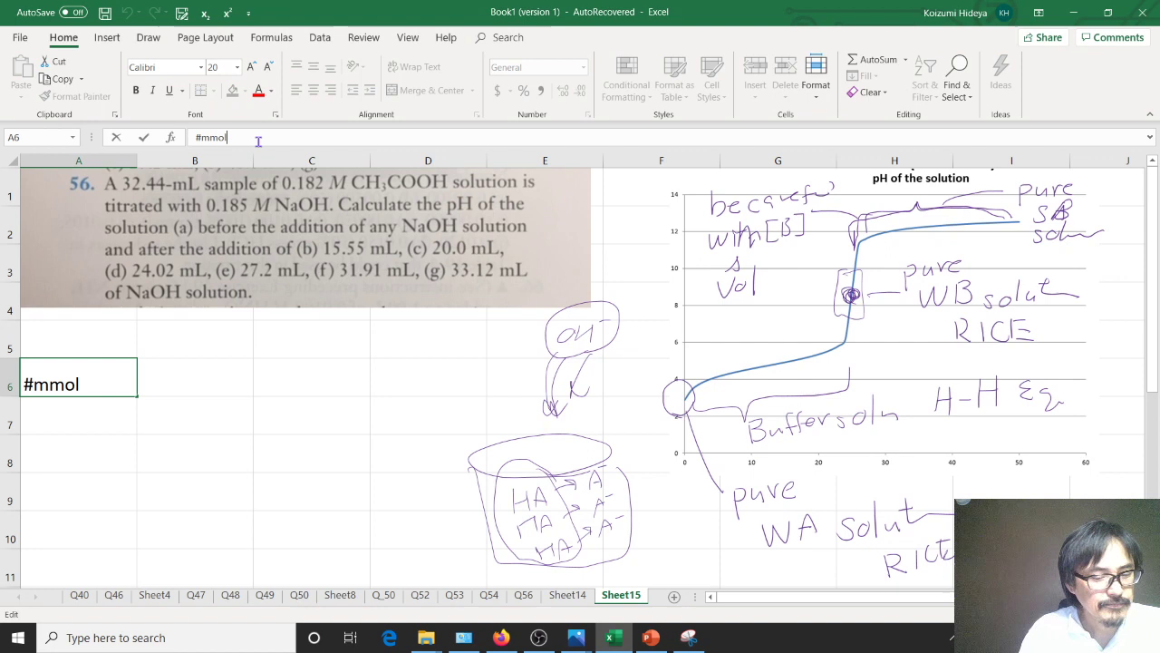
{"action": "type", "text": "of"}
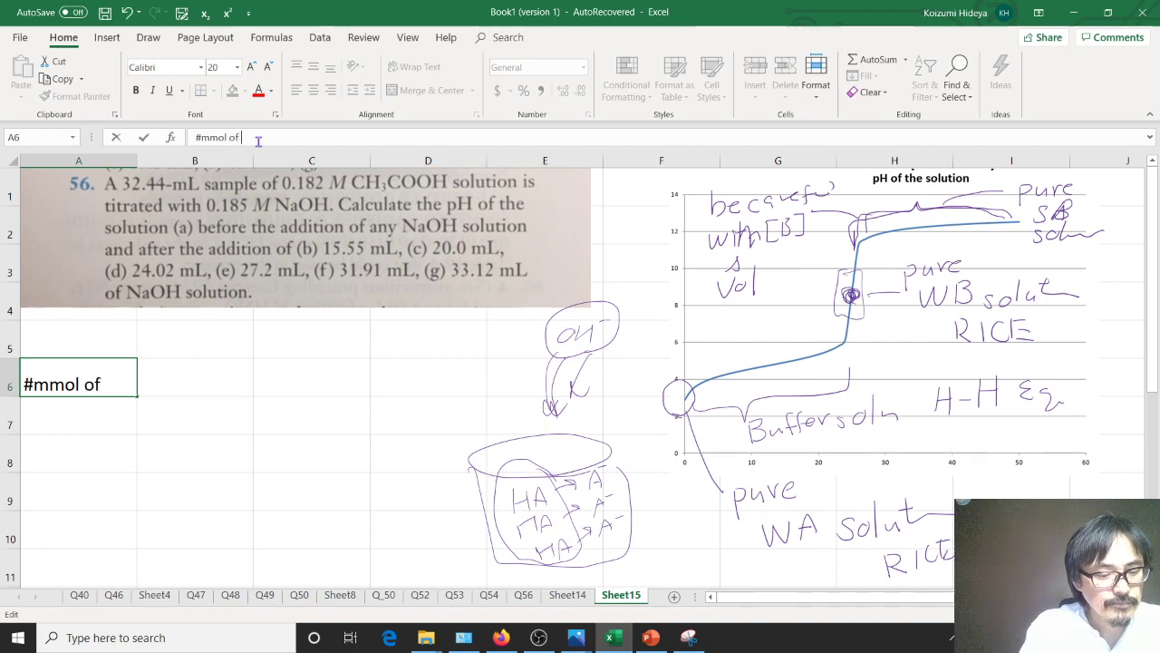
{"action": "type", "text": " HA in"}
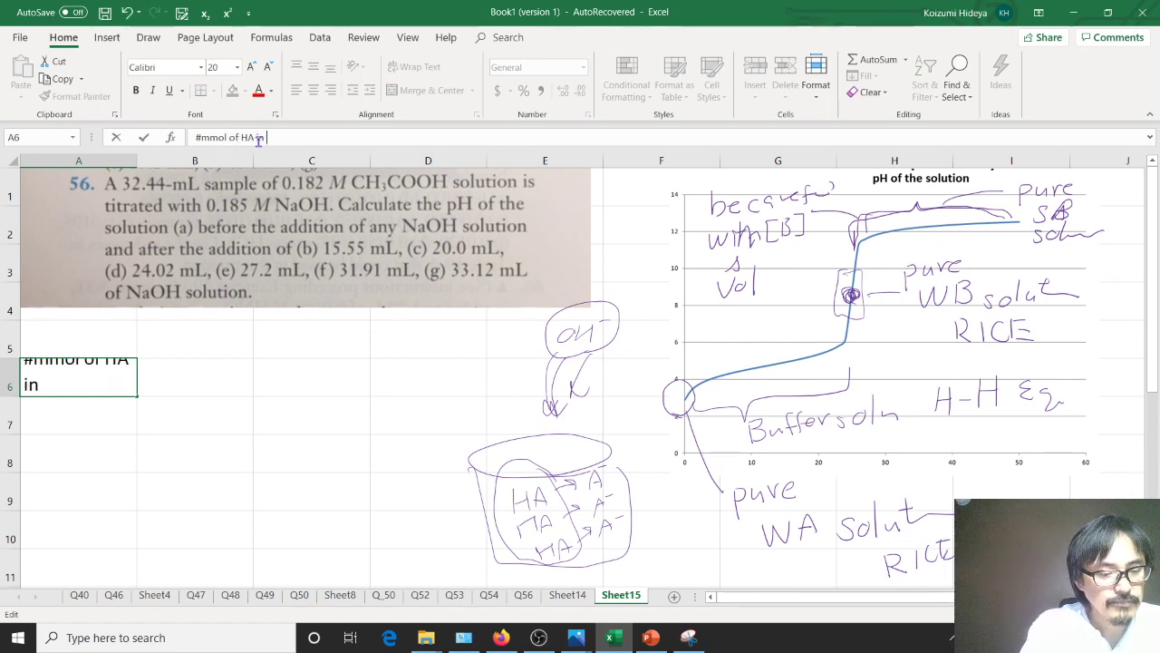
{"action": "type", "text": " beal"}
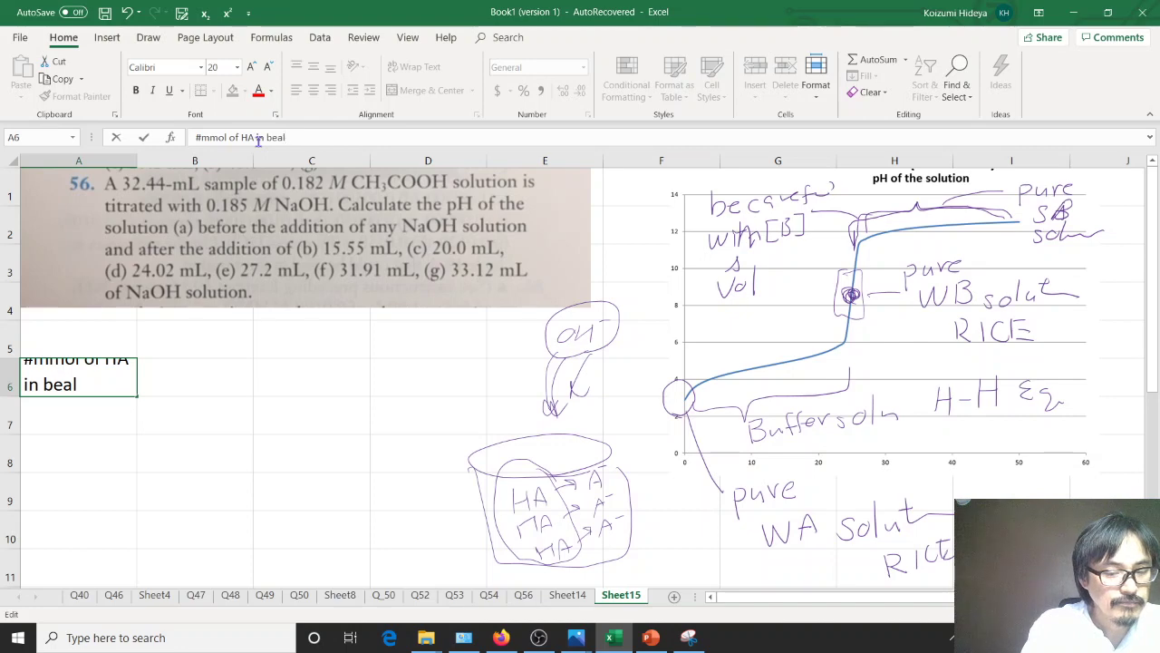
{"action": "type", "text": "er"}
{"action": "key", "text": "Return"}
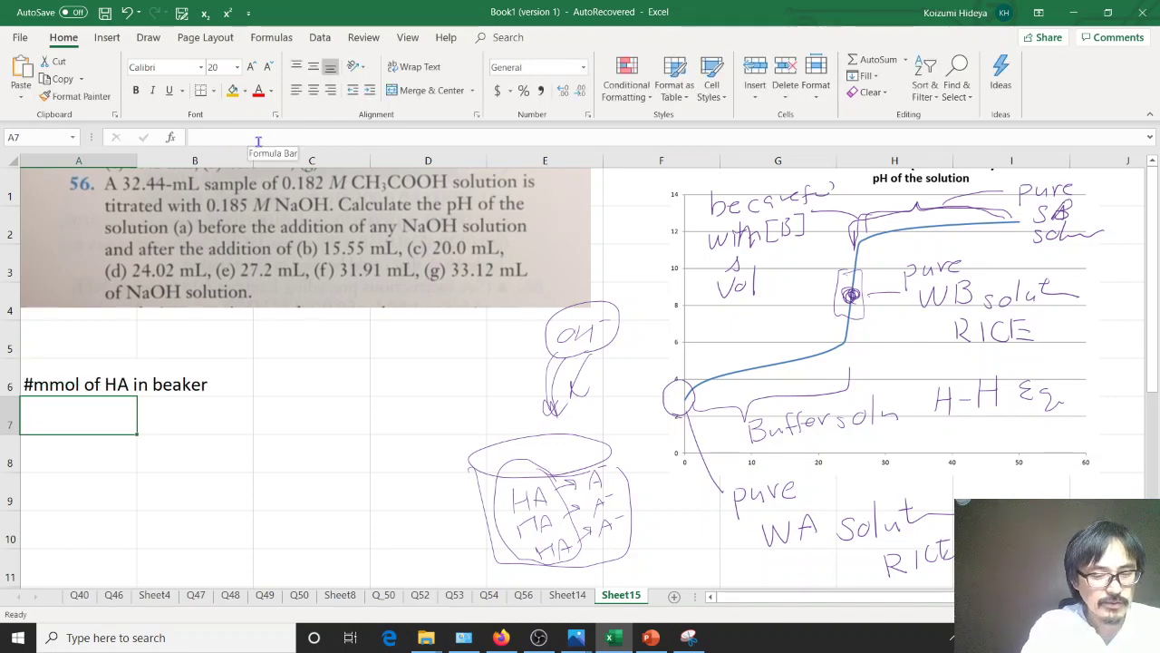
Step: Enter the acid's concentration as 0.182 and "M" in A7:B7 and its volume as 32.44 and "ml" in C7:D7
{"action": "type", "text": "0."}
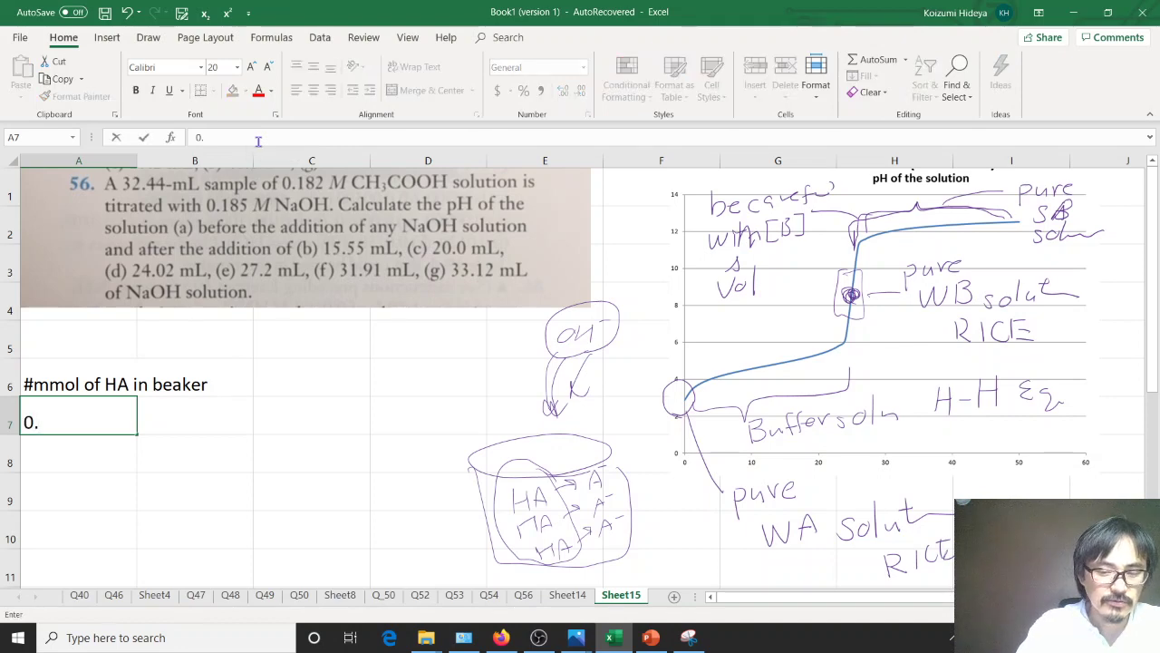
{"action": "type", "text": "182"}
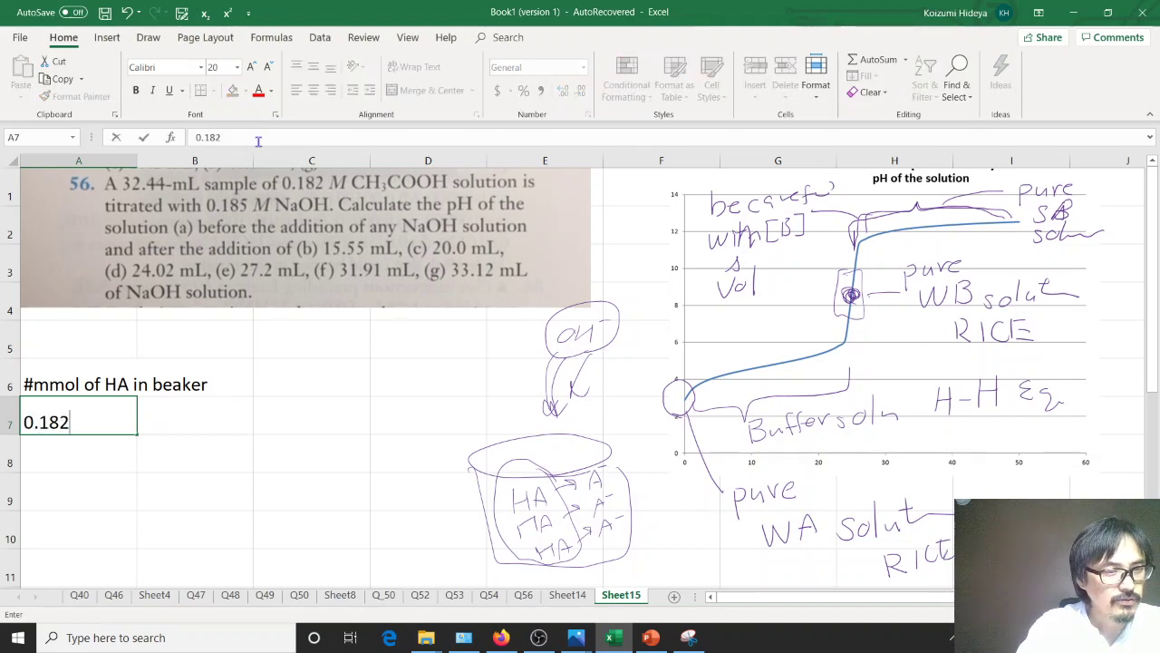
{"action": "key", "text": "Tab"}
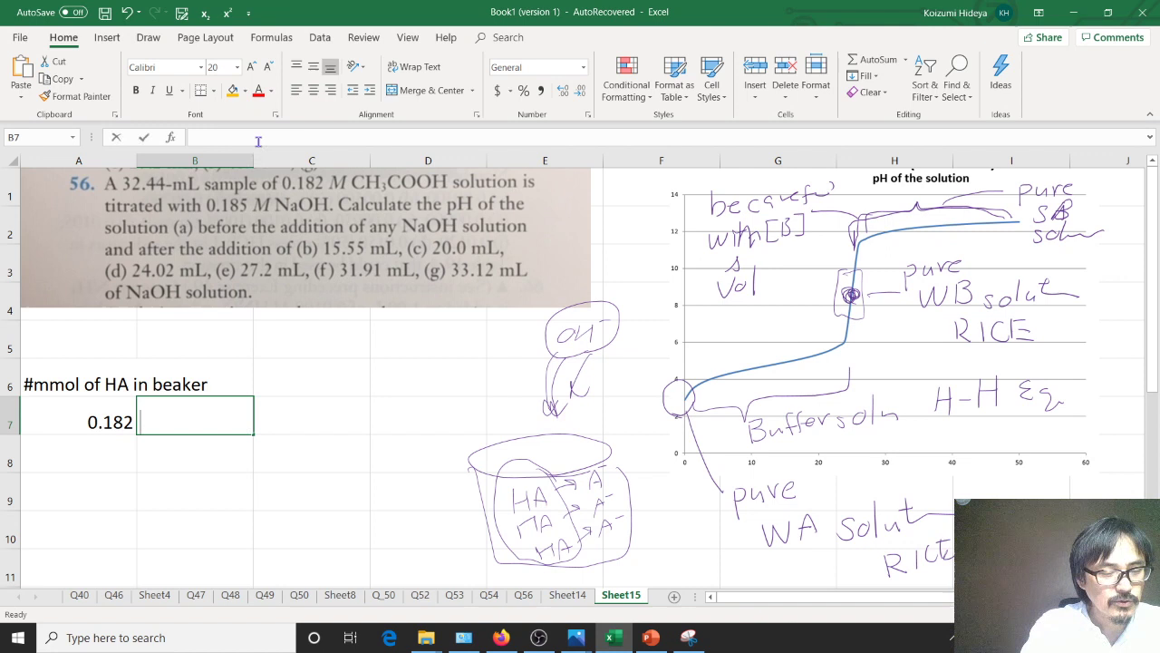
{"action": "type", "text": "M"}
{"action": "key", "text": "Tab"}
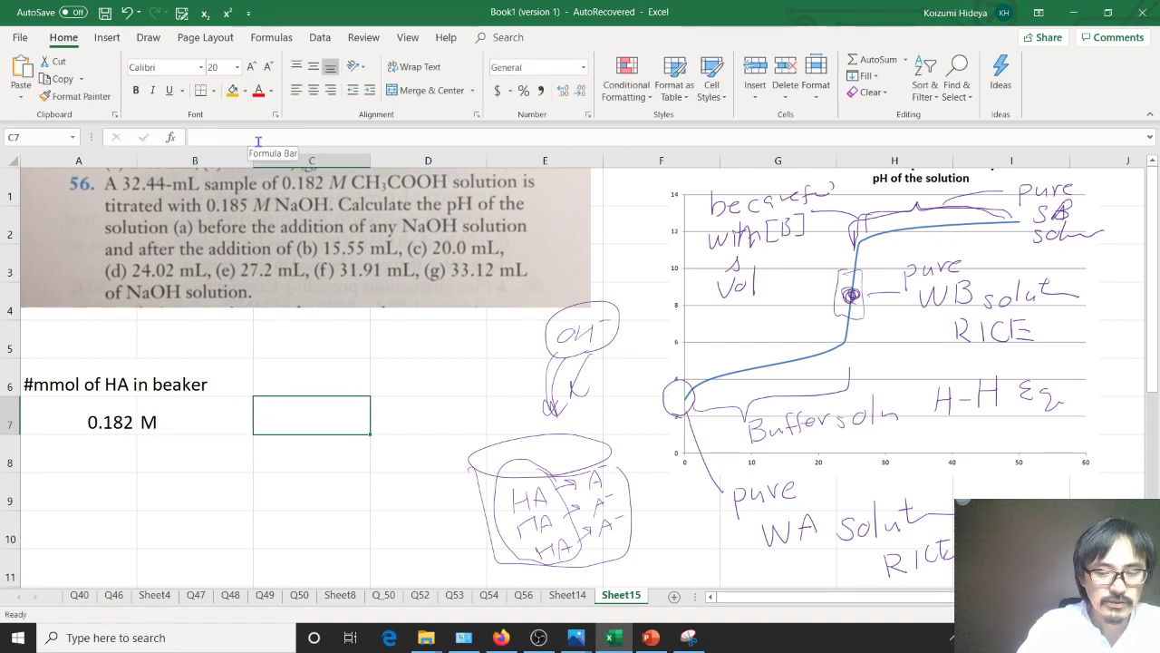
{"action": "type", "text": "32.44"}
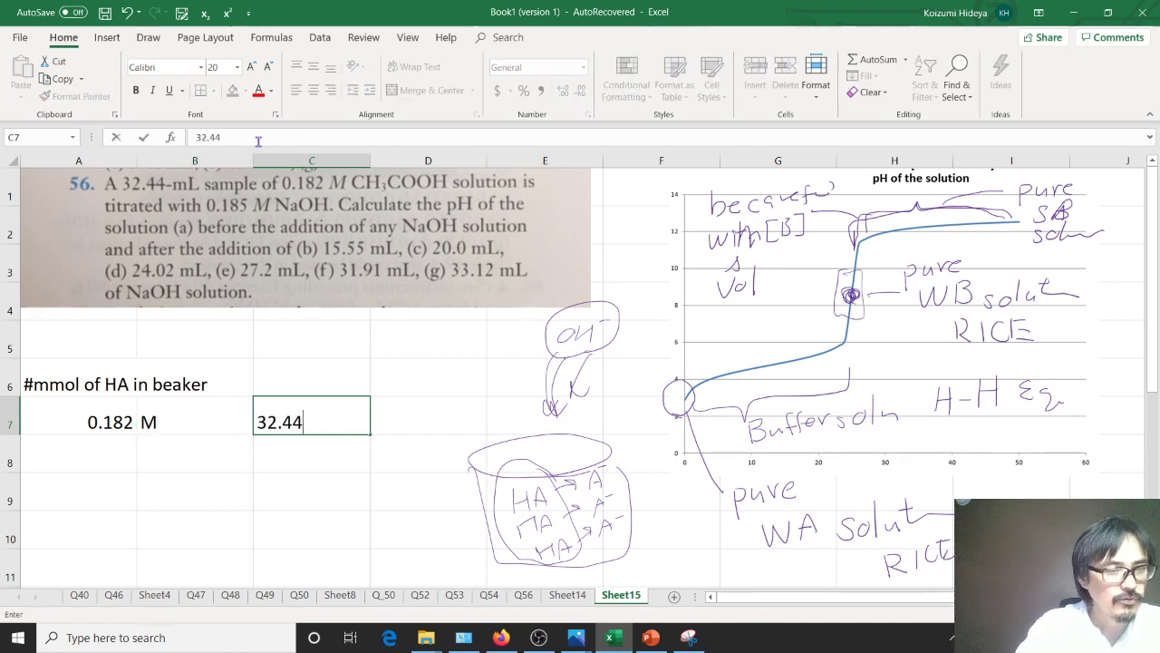
{"action": "key", "text": "Tab"}
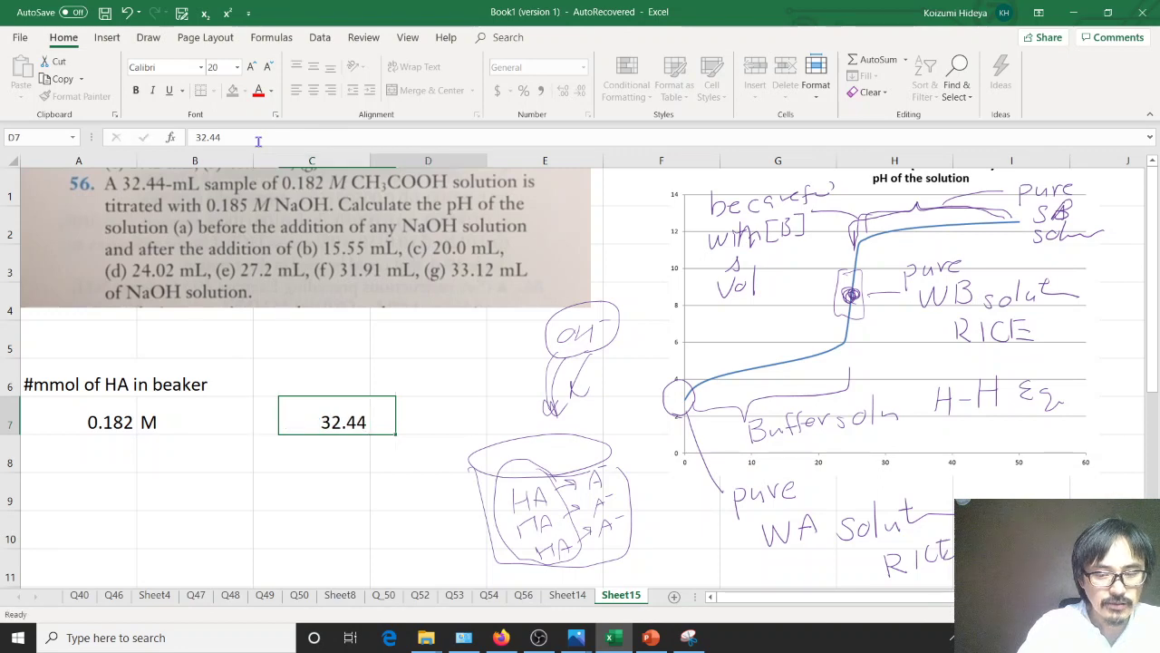
{"action": "type", "text": "ml"}
{"action": "key", "text": "Return"}
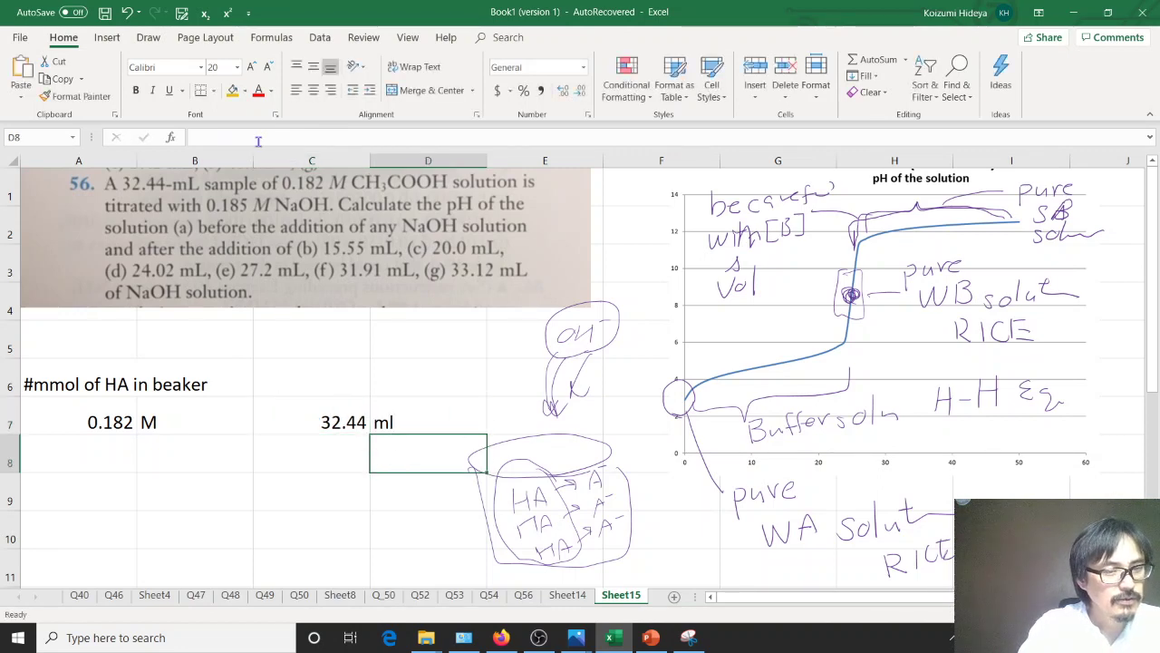
Step: Enter the unit "mmol" in B8 and calculate the acid amount in A8 with the formula =A7*C7
{"action": "key", "text": "Left"}
{"action": "key", "text": "Left"}
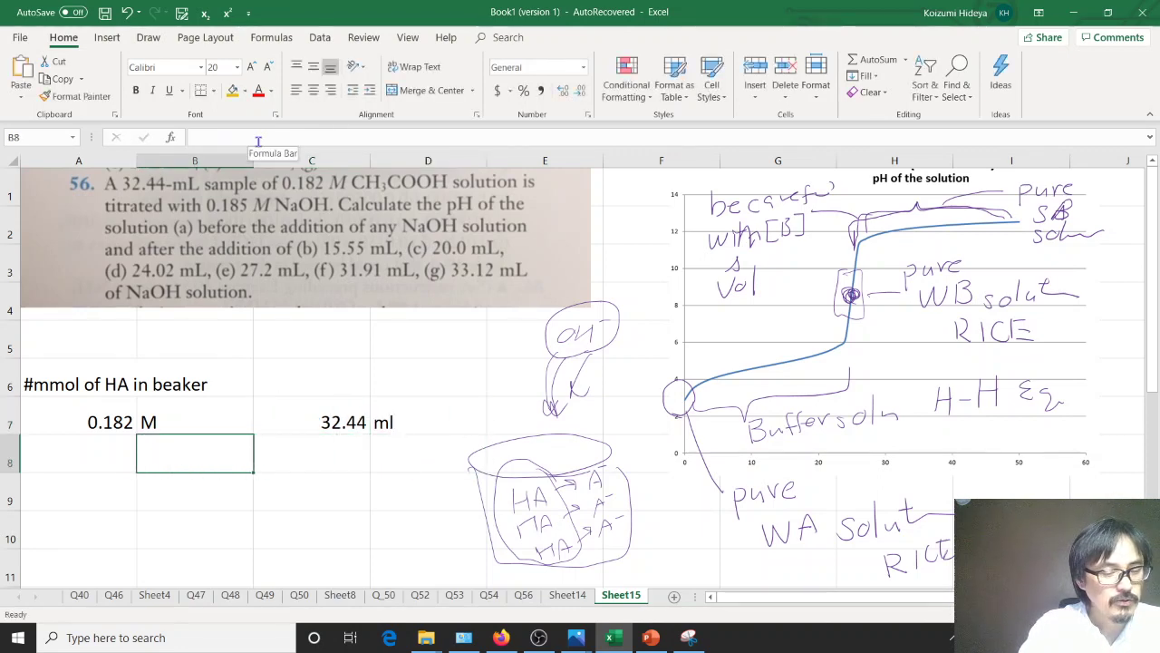
{"action": "type", "text": "mmol"}
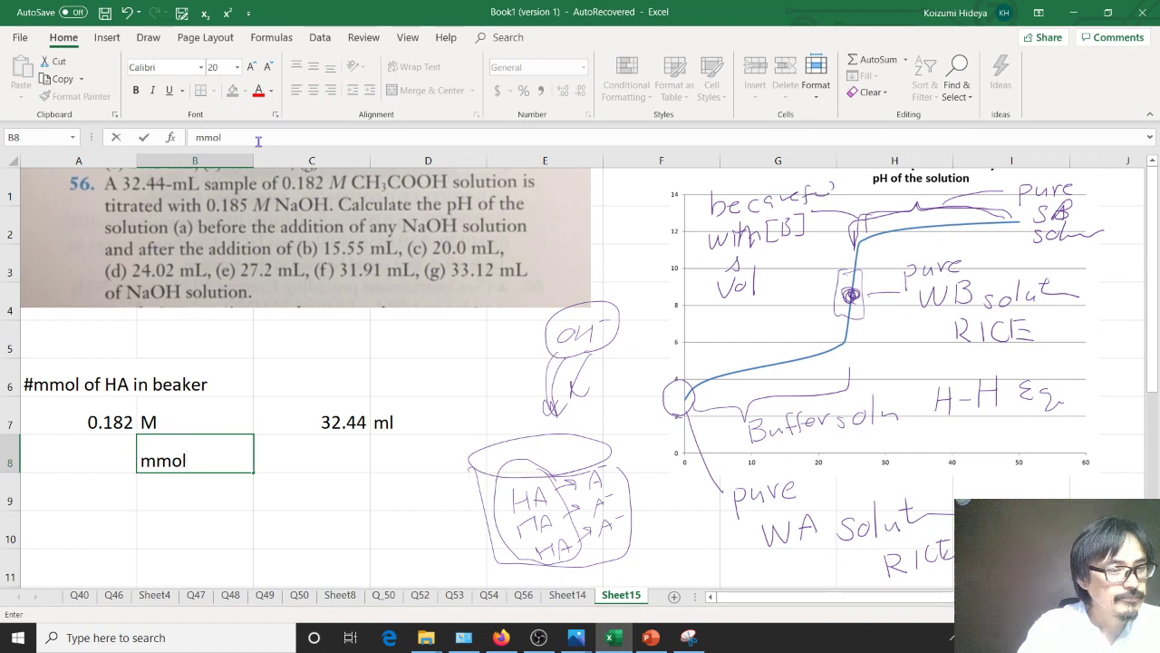
{"action": "key", "text": "Left"}
{"action": "type", "text": "="}
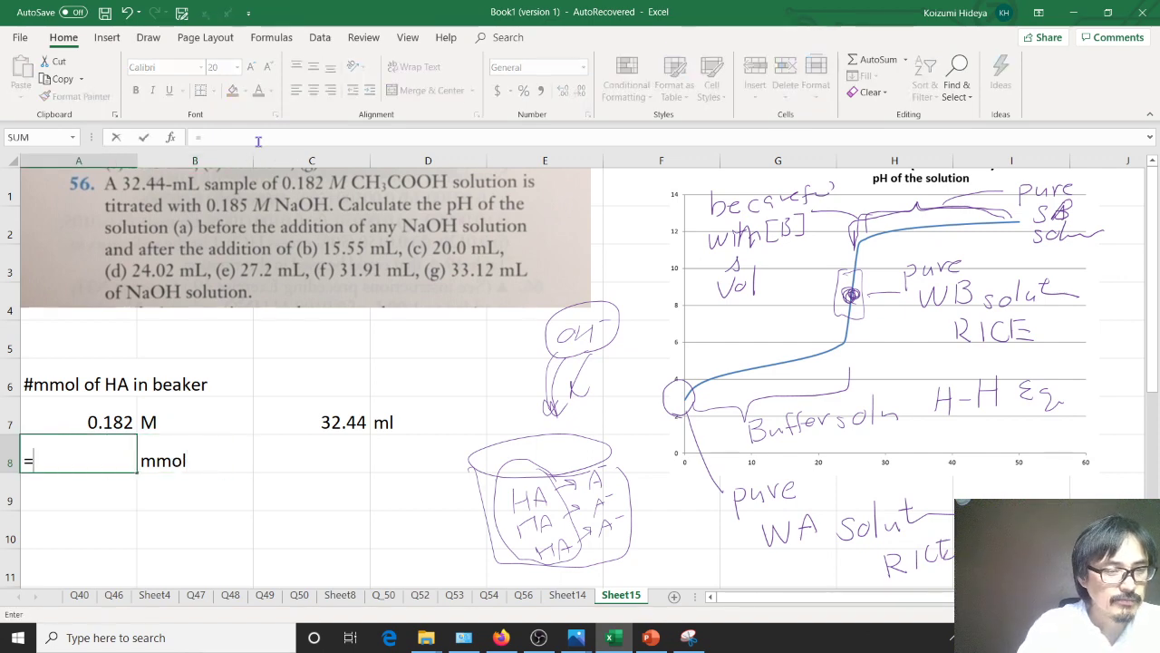
{"action": "left_click", "coordinate": [80, 410]}
{"action": "type", "text": "*"}
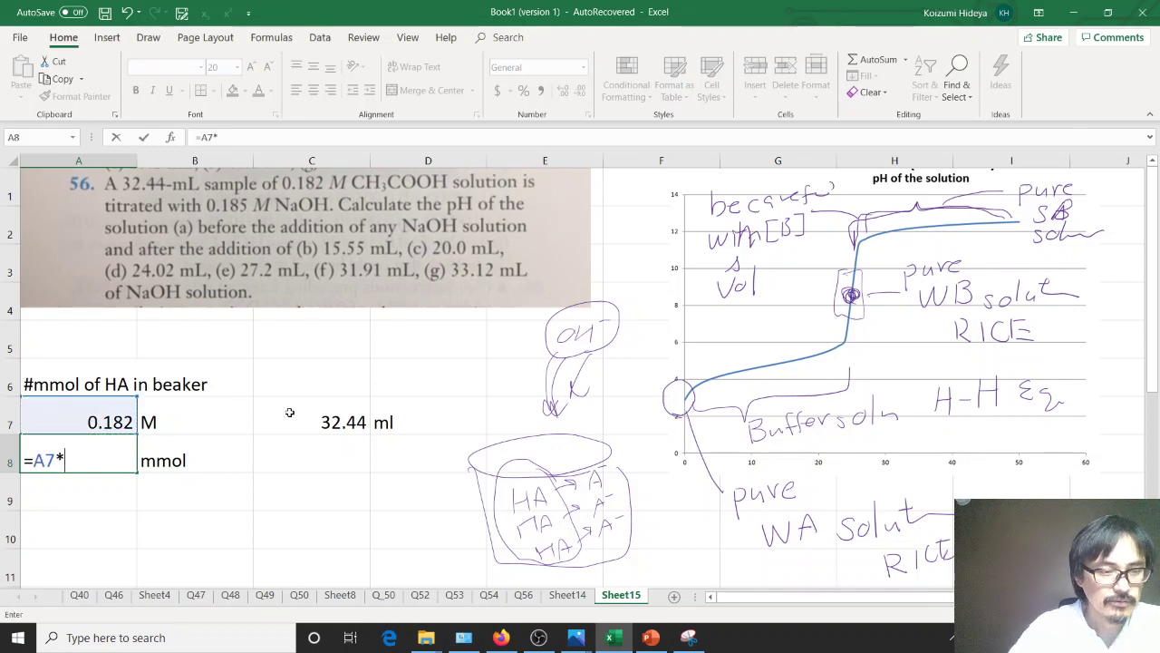
{"action": "left_click", "coordinate": [314, 424]}
{"action": "key", "text": "Return"}
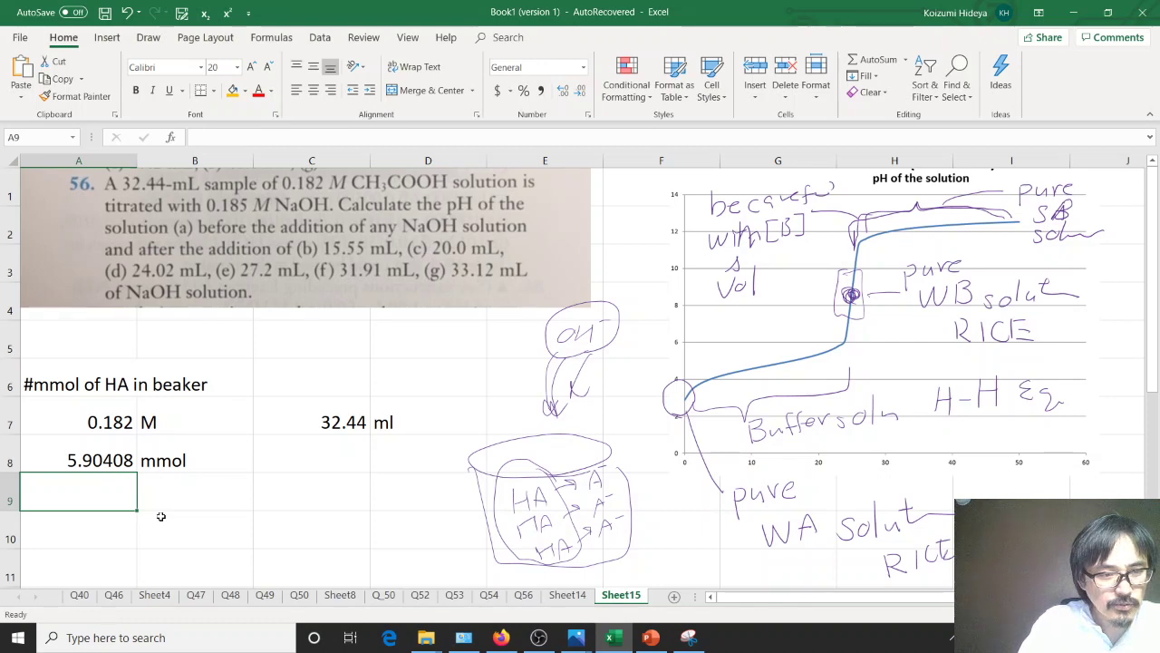
Step: Label cell A9 "NaOH" and enter its concentration as 0.185 in A10 with the unit "M" in B10
{"action": "type", "text": "NaOH"}
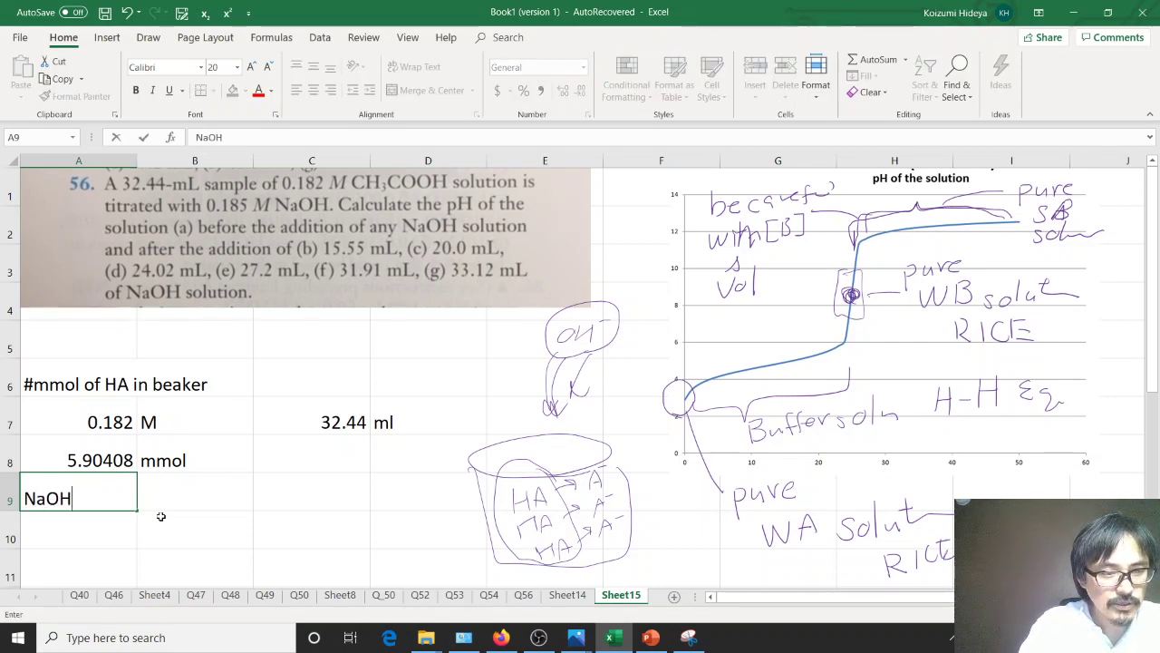
{"action": "key", "text": "Return"}
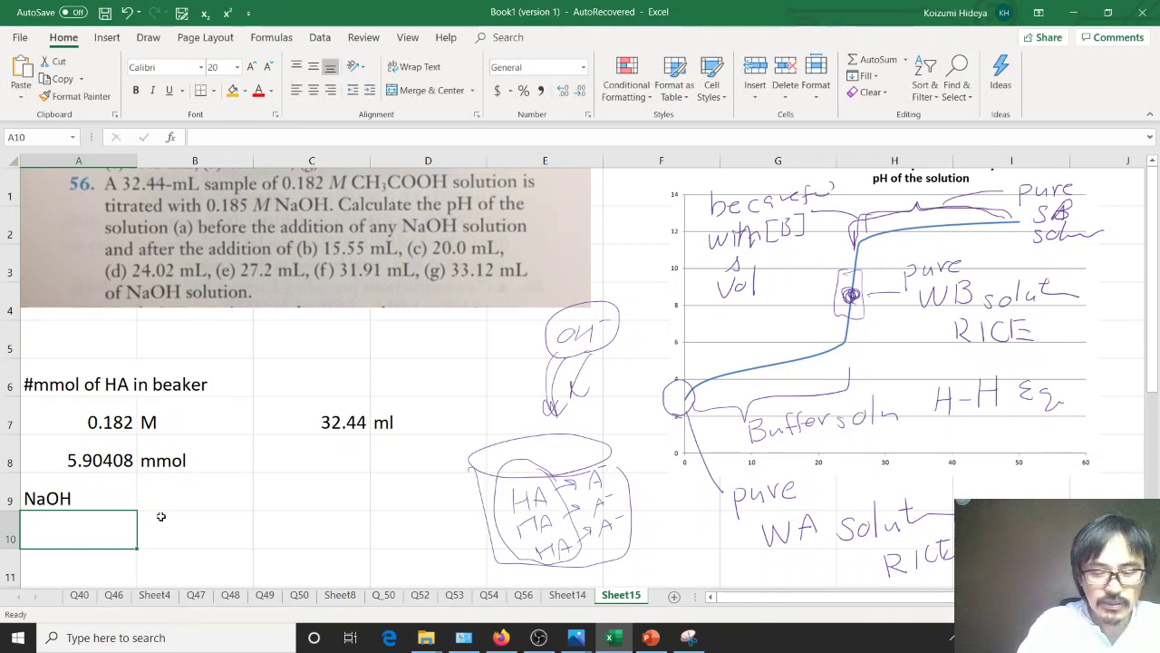
{"action": "type", "text": "0.185"}
{"action": "left_click", "coordinate": [161, 516]}
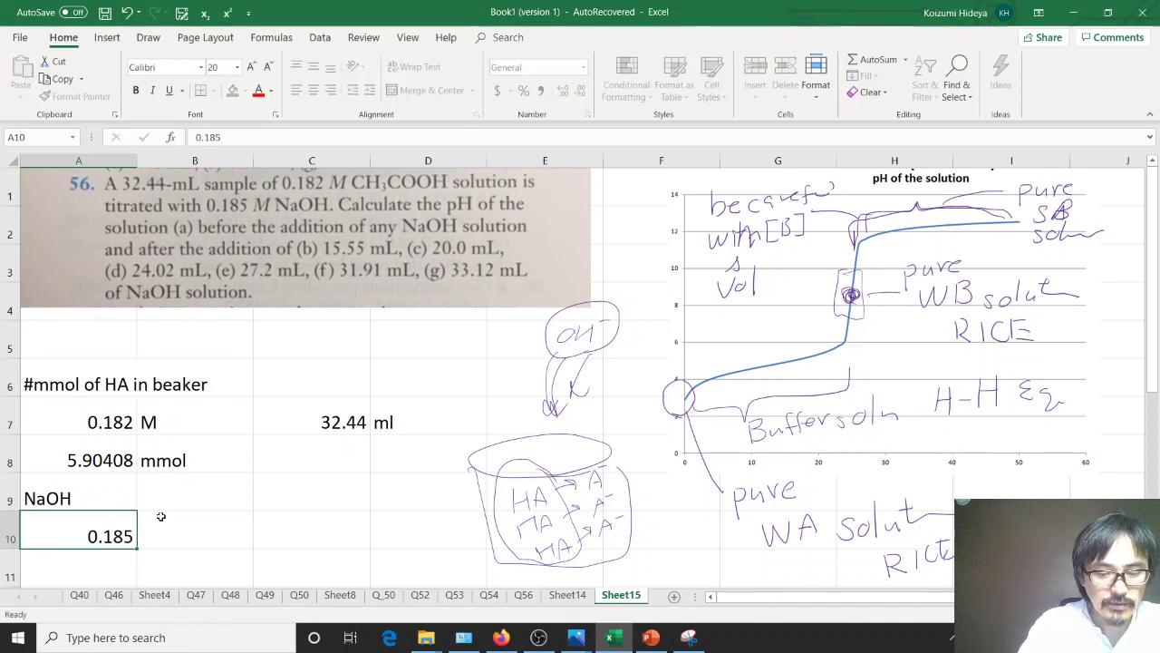
{"action": "type", "text": "M"}
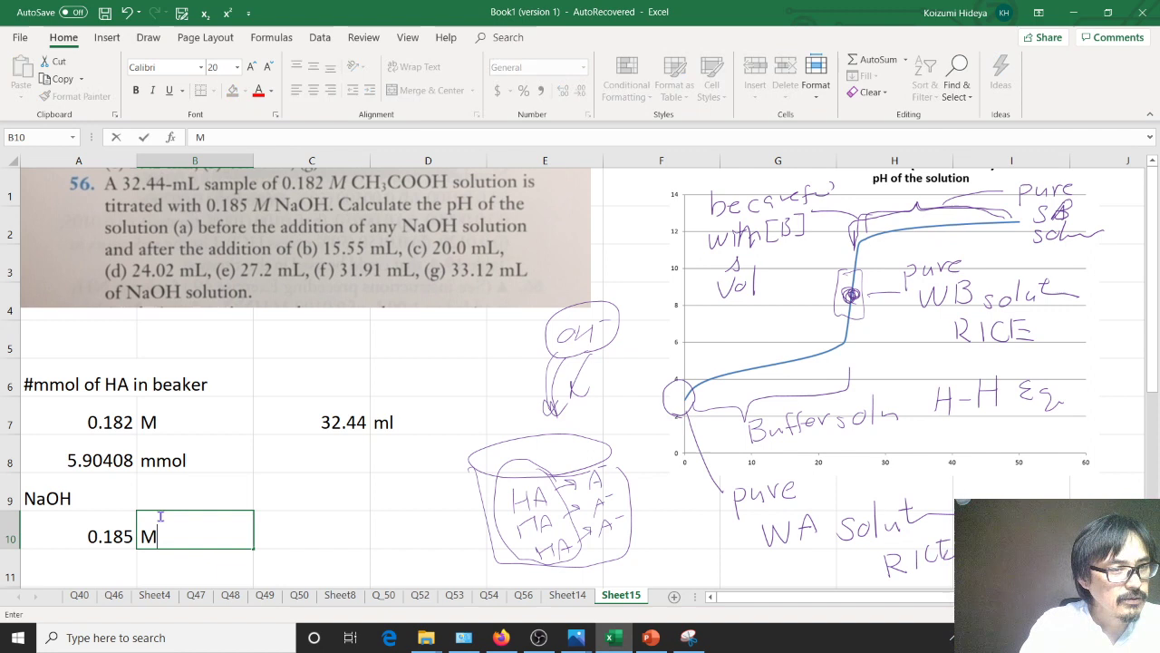
{"action": "key", "text": "Return"}
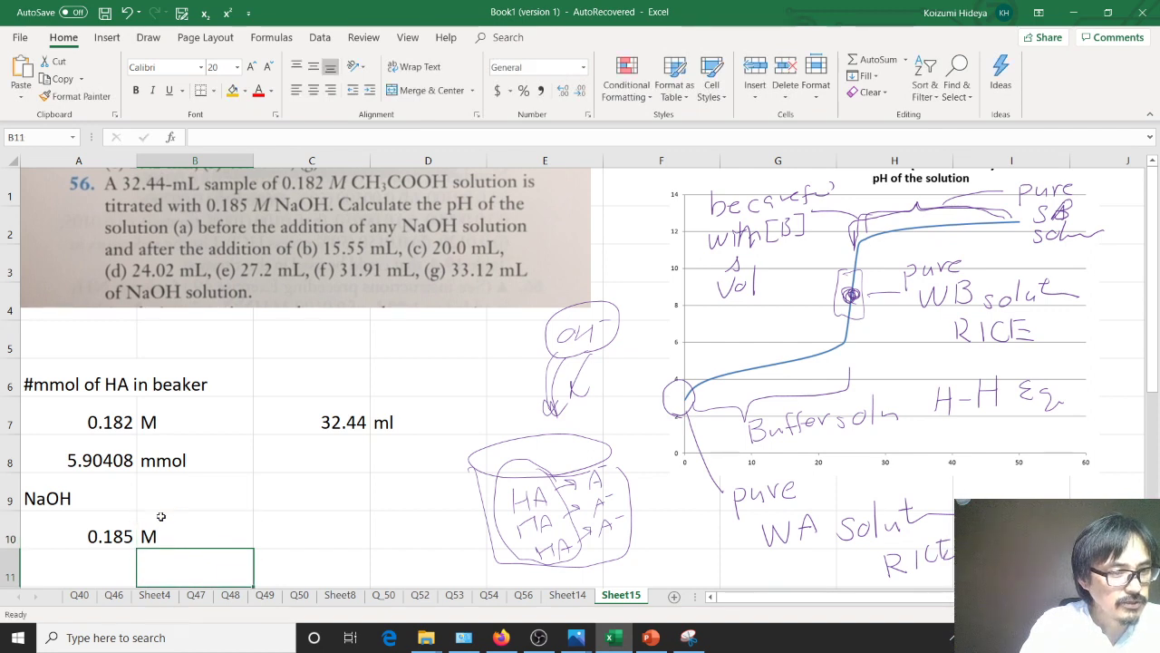
Step: Enter the NaOH volume unit "ml" in cell D10, leaving C10 empty for the amount
{"action": "key", "text": "Up"}
{"action": "key", "text": "Right"}
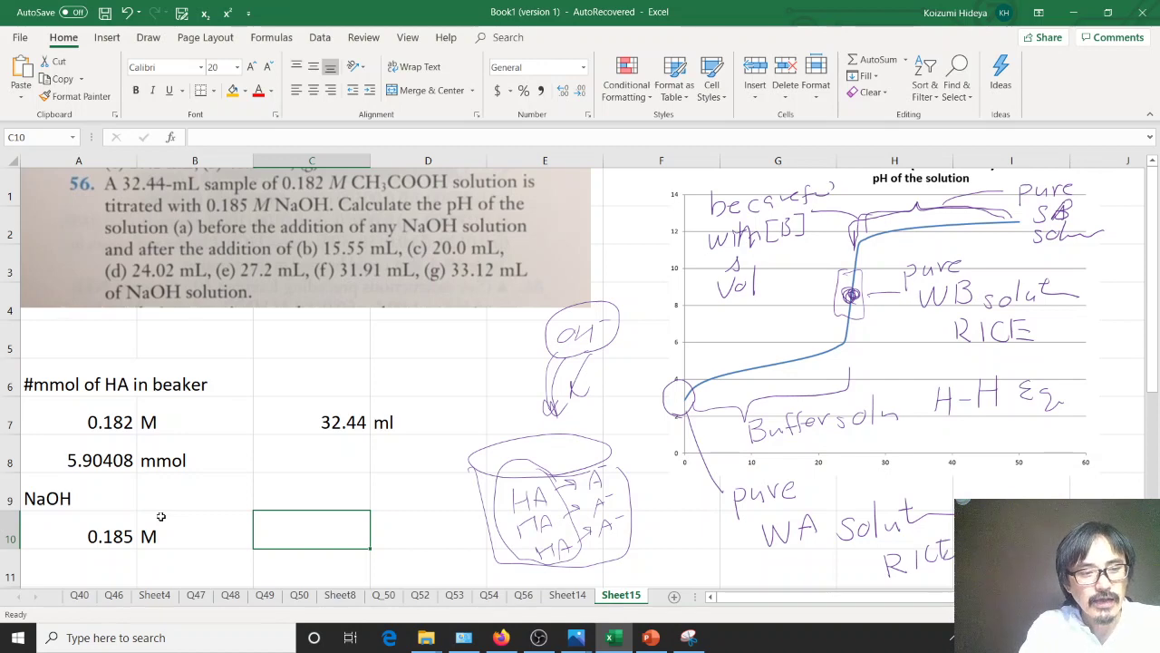
{"action": "key", "text": "Right"}
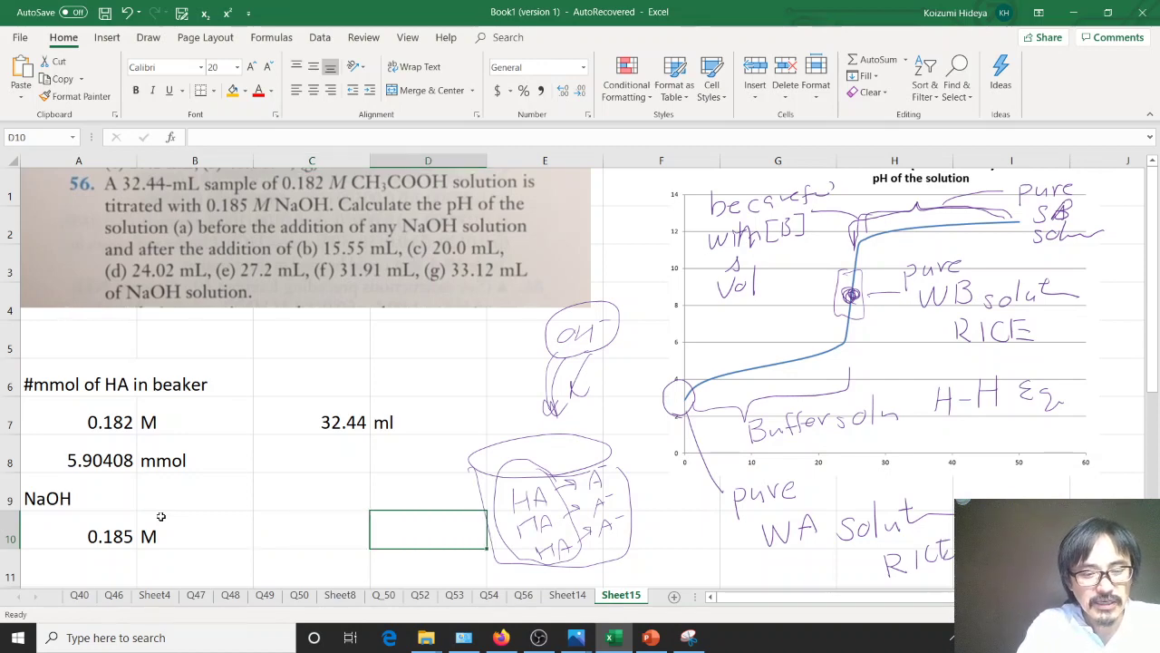
{"action": "type", "text": "ml"}
{"action": "key", "text": "Return"}
{"action": "key", "text": "Up"}
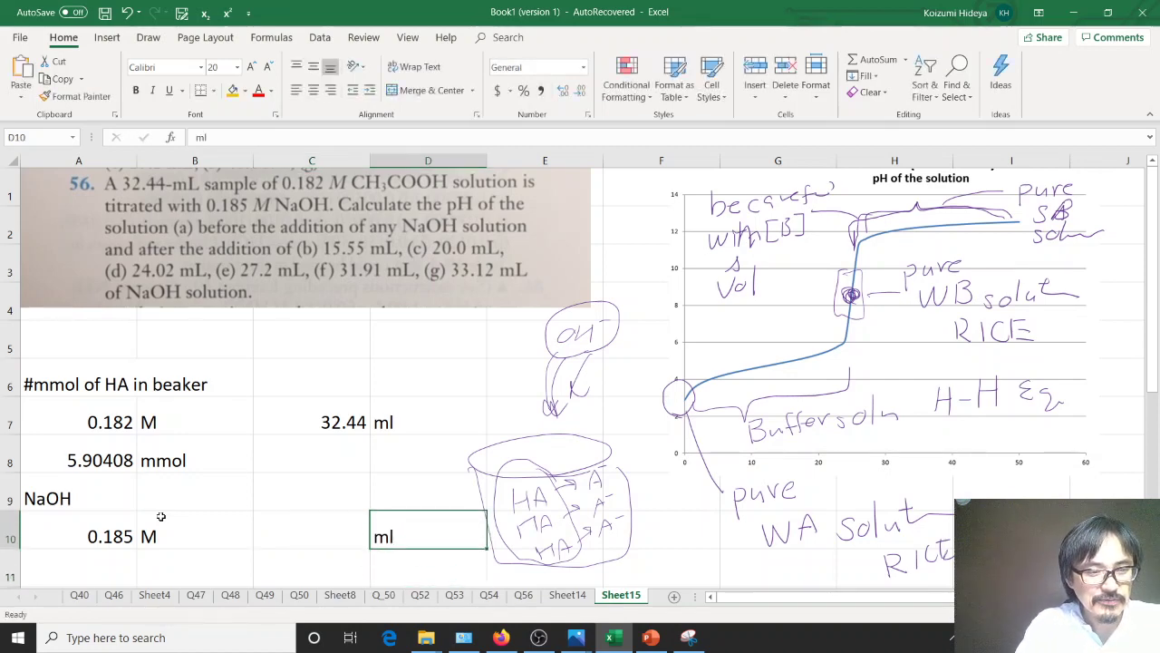
Step: Highlight the acid's millimole amount and its unit in cells A8:B8
{"action": "key", "text": "Left"}
{"action": "key", "text": "Left"}
{"action": "key", "text": "Left"}
{"action": "key", "text": "Right"}
{"action": "key", "text": "Right"}
{"action": "key", "text": "Up"}
{"action": "key", "text": "Up"}
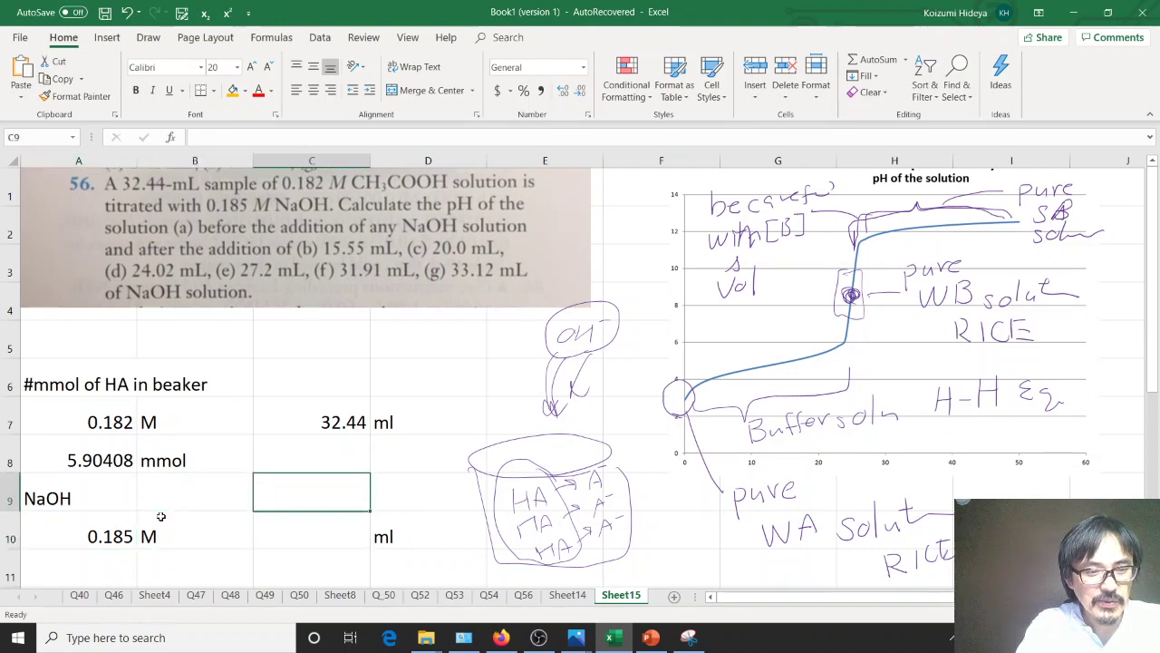
{"action": "key", "text": "Left"}
{"action": "key", "text": "Left"}
{"action": "key", "text": "shift+Right"}
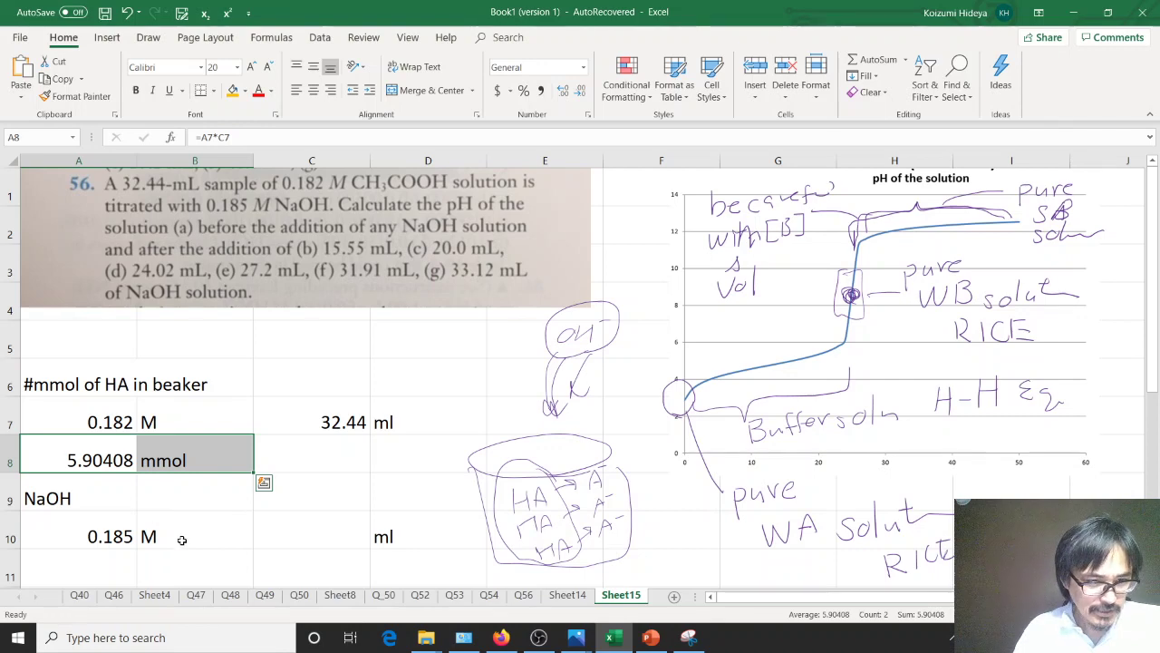
Step: Calculate the NaOH volume needed to neutralize the acid in C10 with the formula =A8/A10 and select that cell
{"action": "left_click", "coordinate": [292, 531]}
{"action": "type", "text": "="}
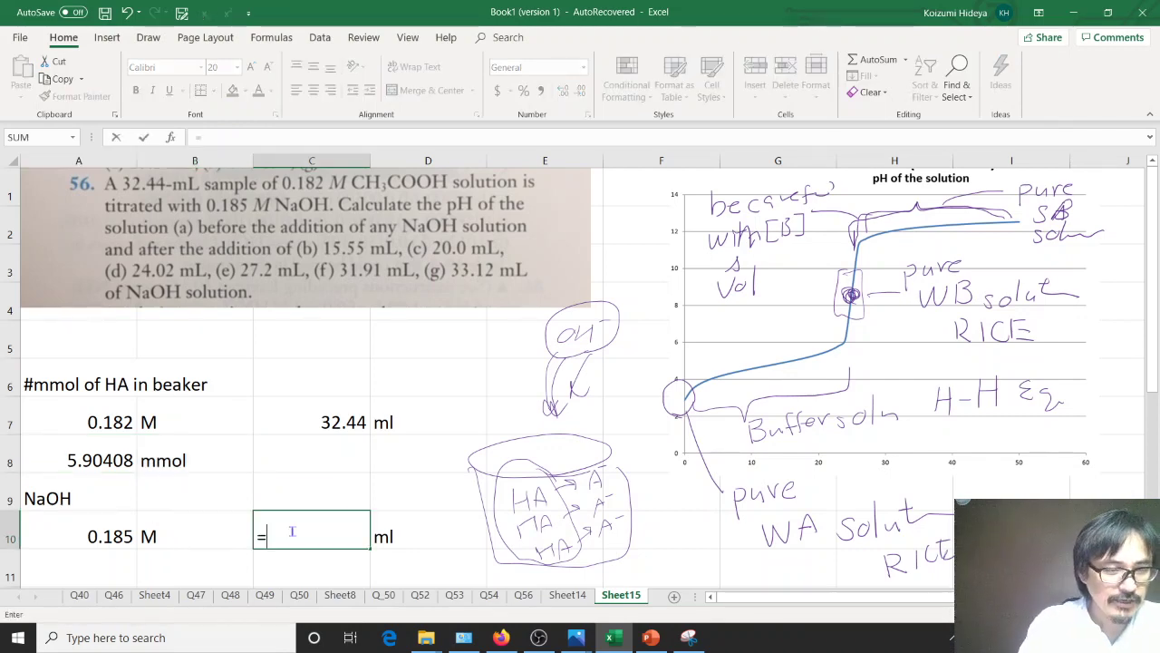
{"action": "left_click", "coordinate": [101, 458]}
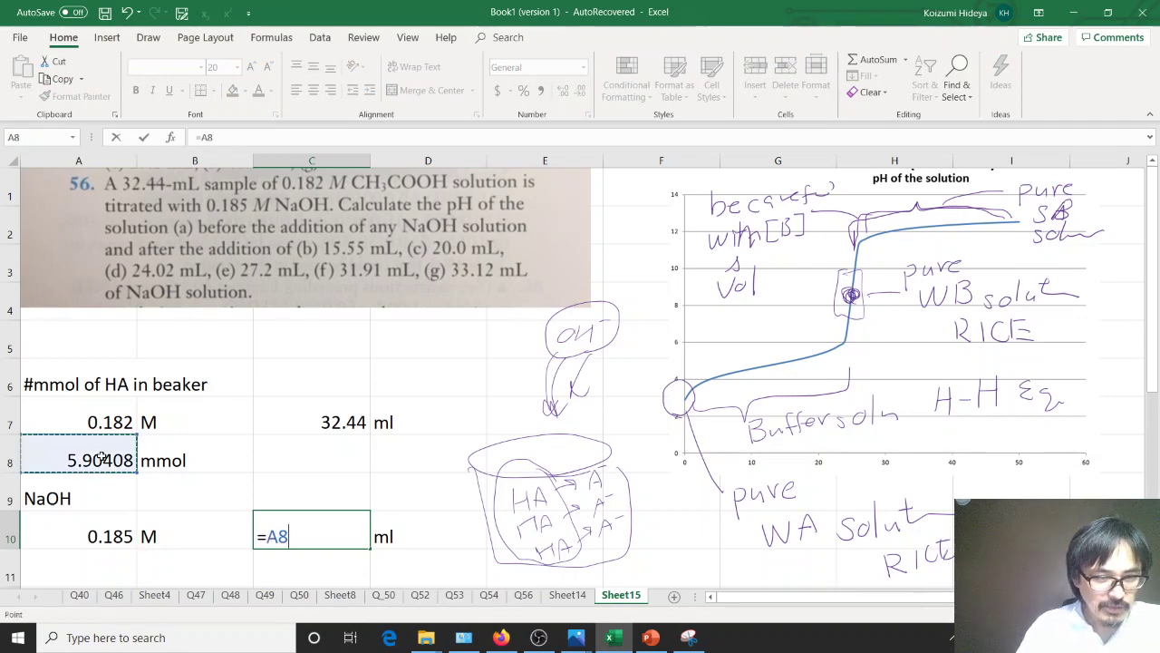
{"action": "type", "text": "/"}
{"action": "left_click", "coordinate": [54, 537]}
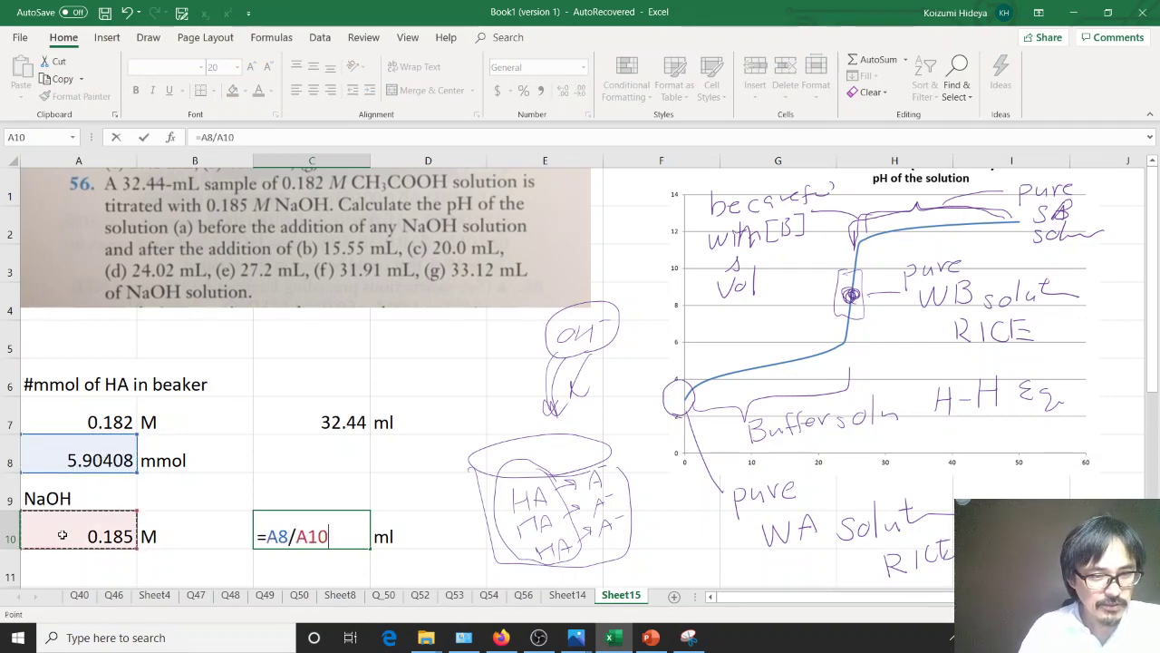
{"action": "key", "text": "Return"}
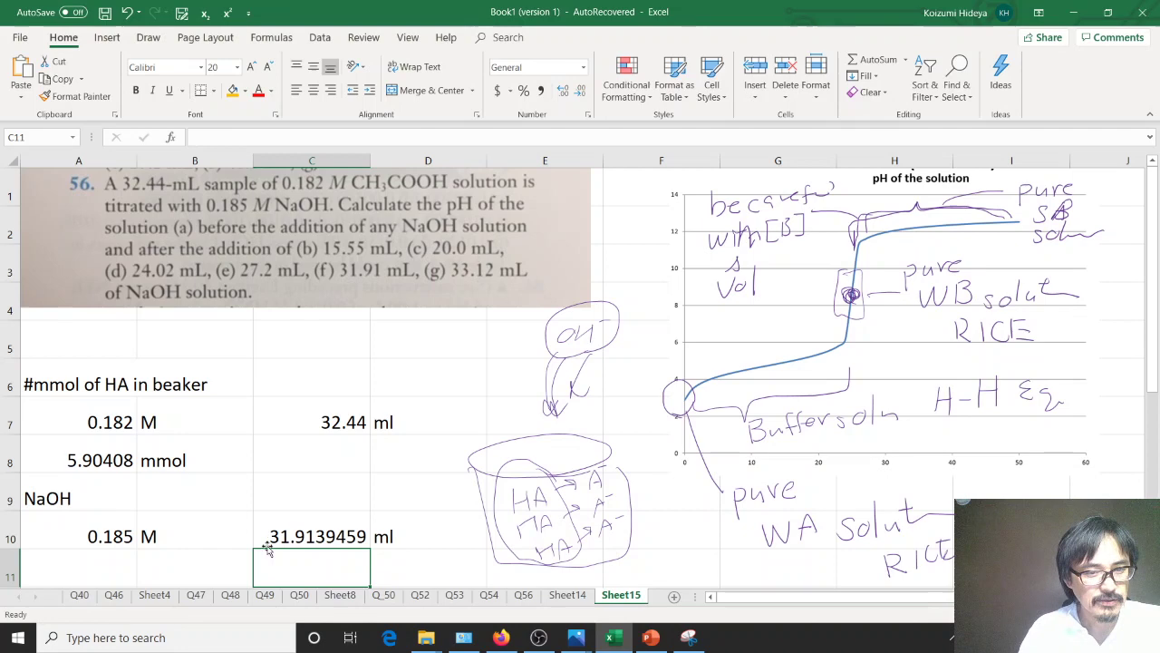
{"action": "left_click", "coordinate": [328, 536]}
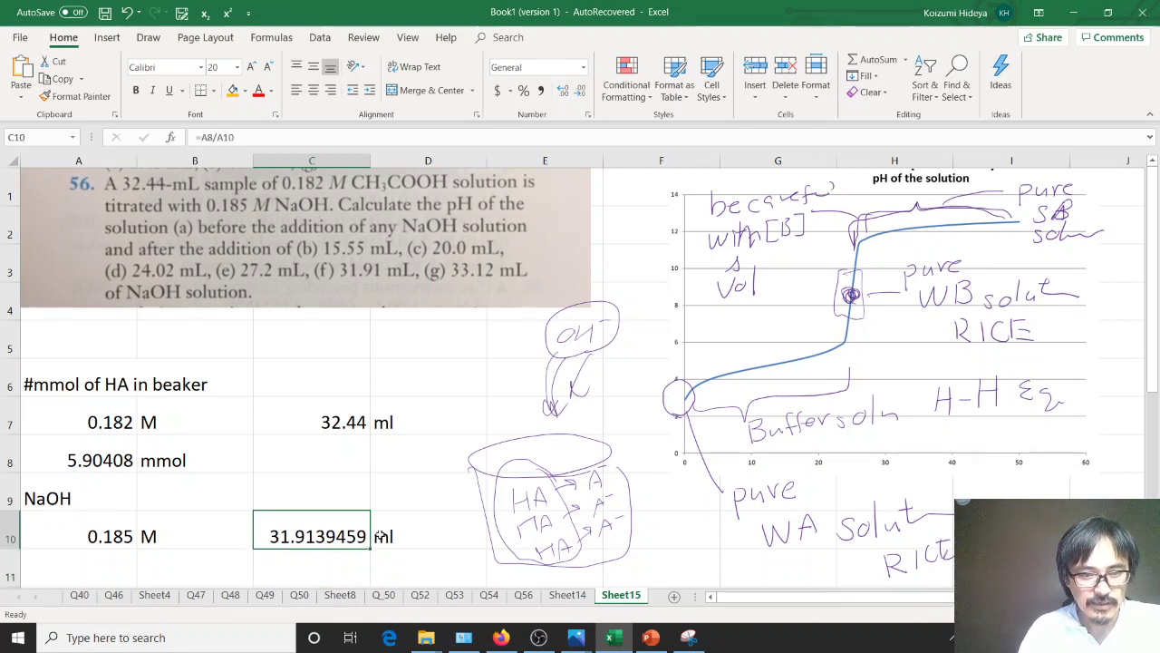